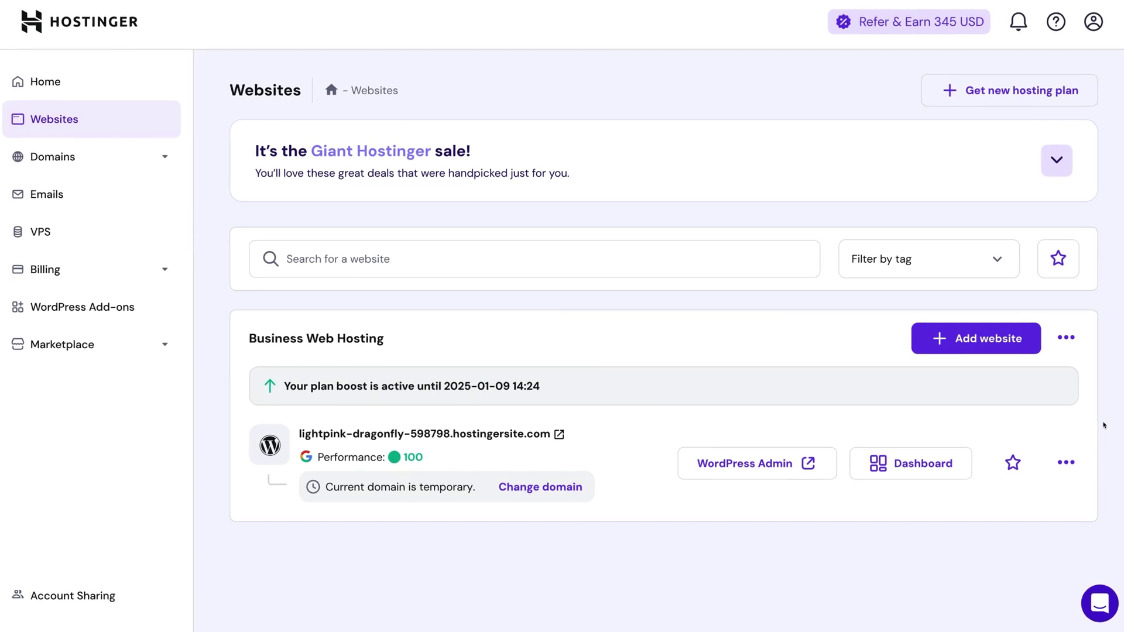
# Start adding a website to the Business Web Hosting plan for yourself or your business, with WordPress as the platform.
pyautogui.click(991, 346)
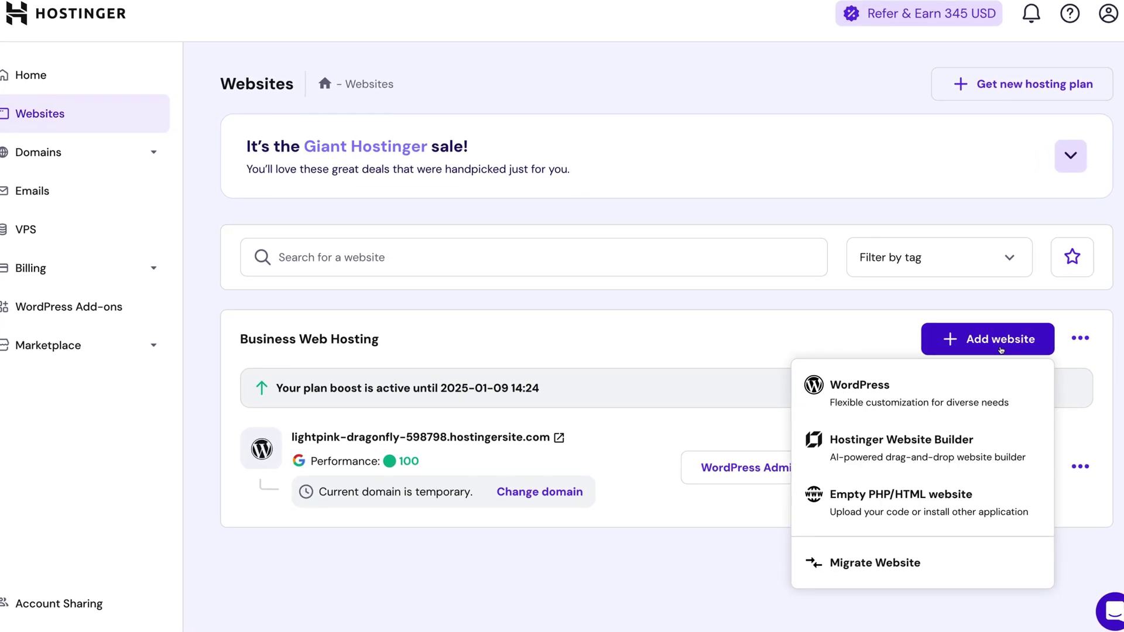
pyautogui.click(1016, 394)
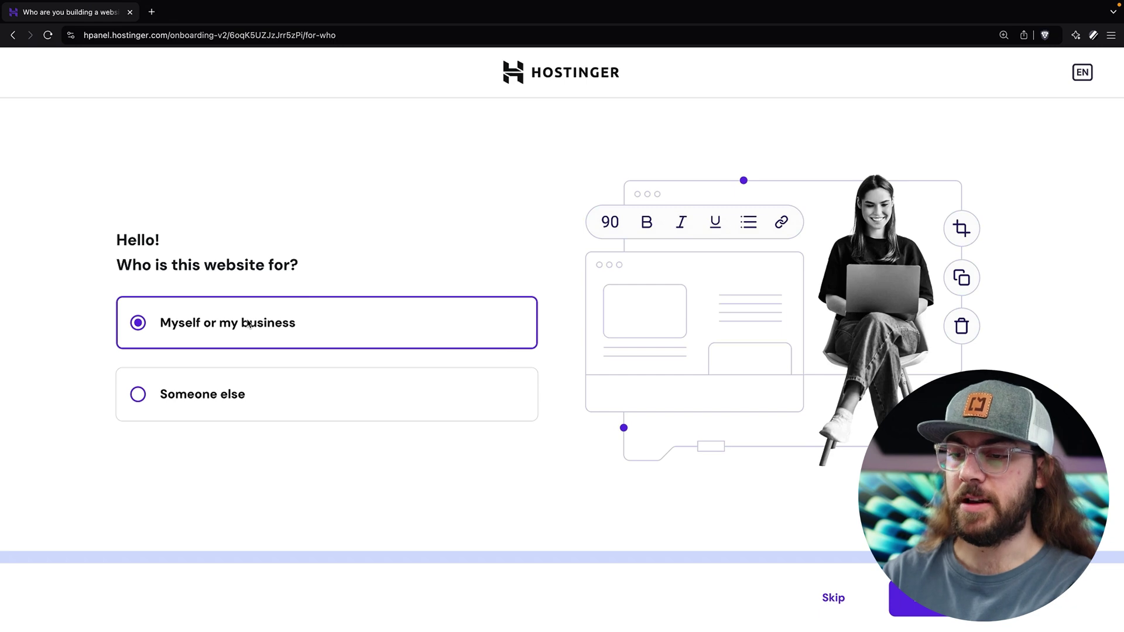
pyautogui.click(937, 598)
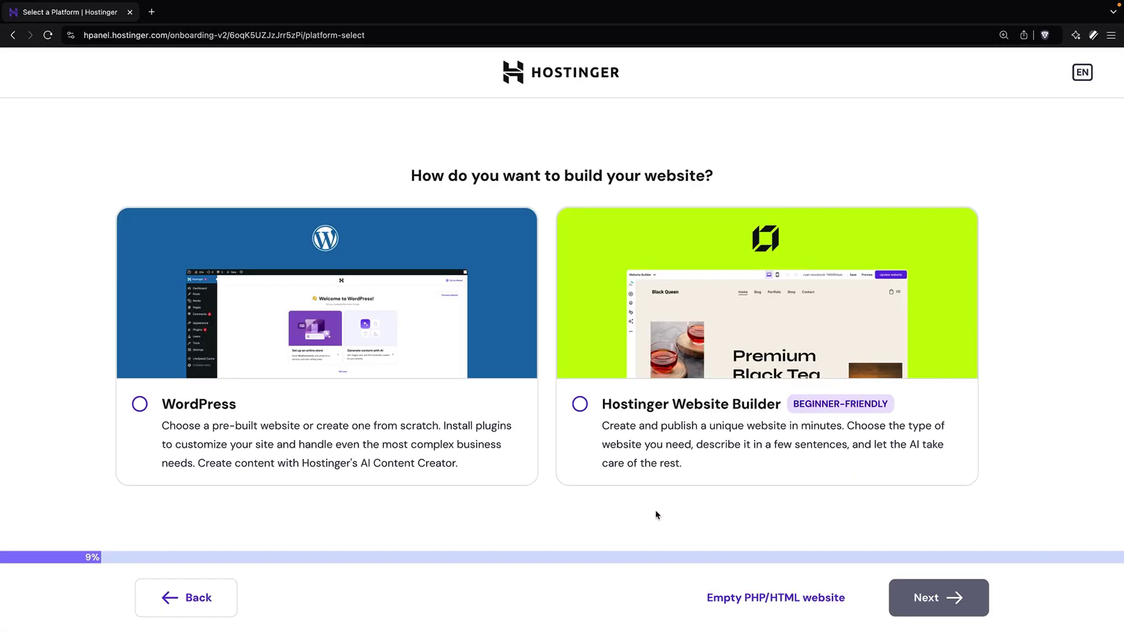
pyautogui.click(442, 434)
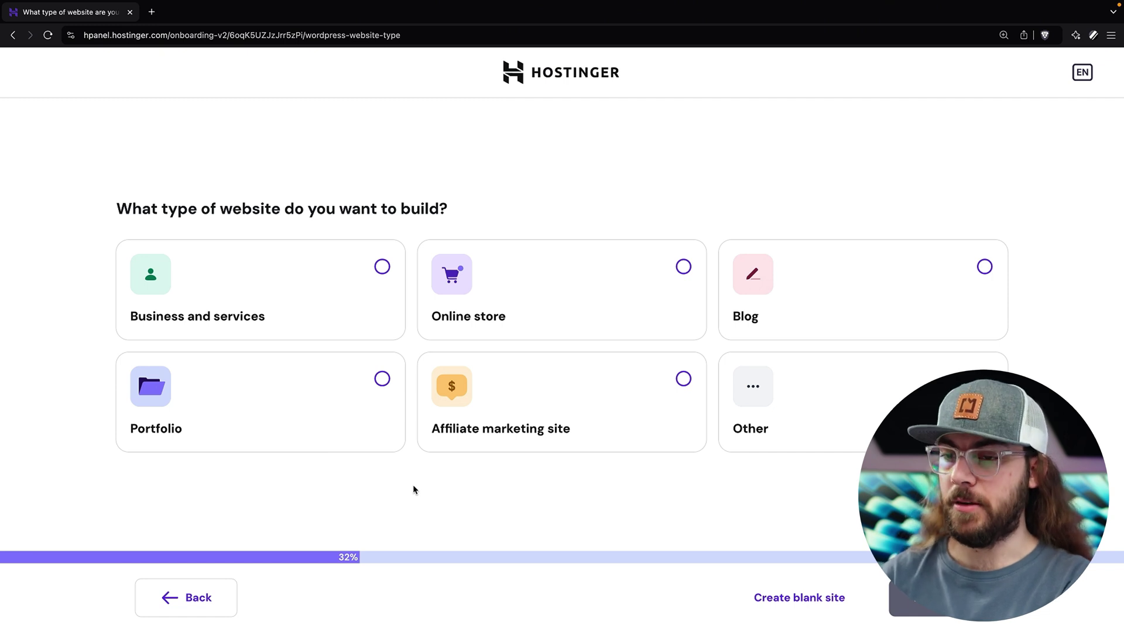
# Set the website type to Business and services and choose to create the website with AI.
pyautogui.click(350, 280)
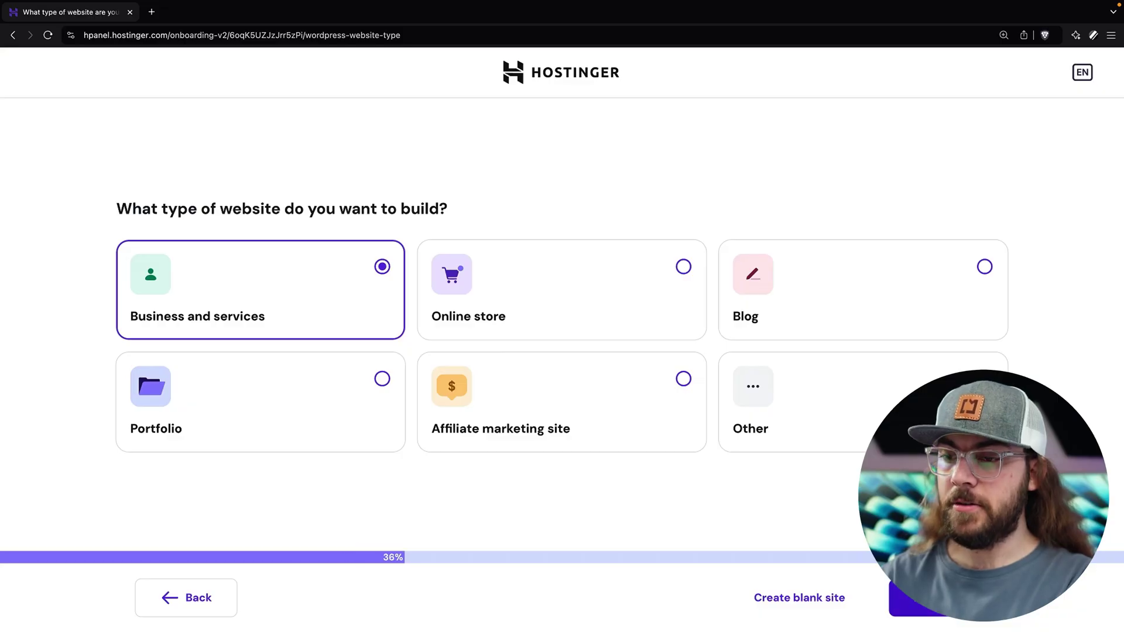
pyautogui.click(939, 598)
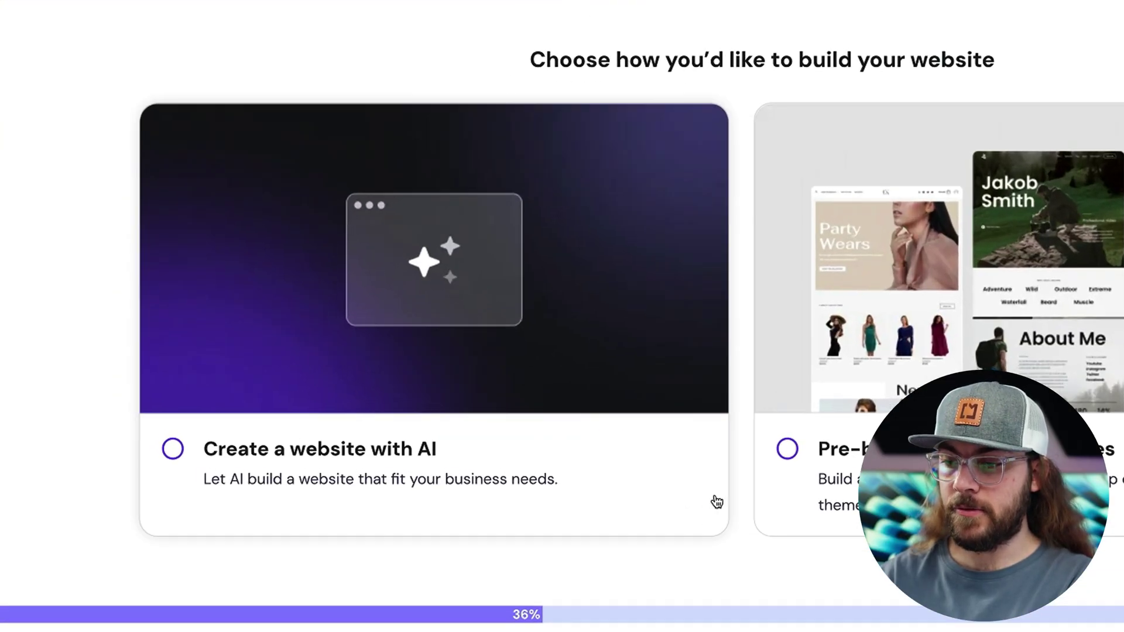
pyautogui.click(513, 464)
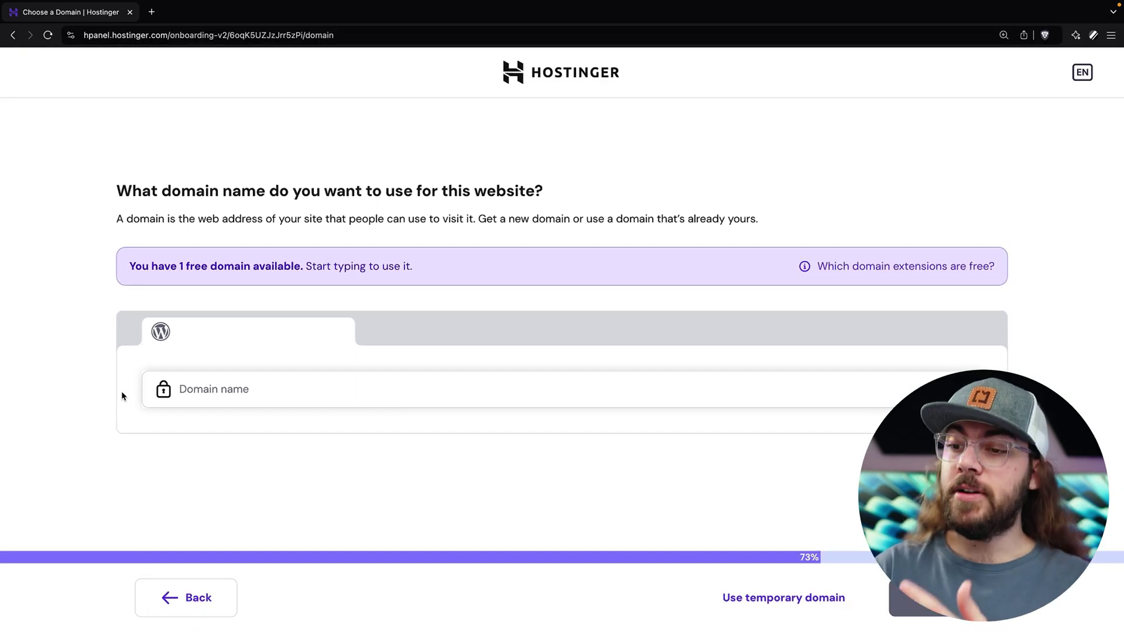
# Use a temporary domain for the new website instead of entering a domain name.
pyautogui.click(176, 391)
pyautogui.write('c')
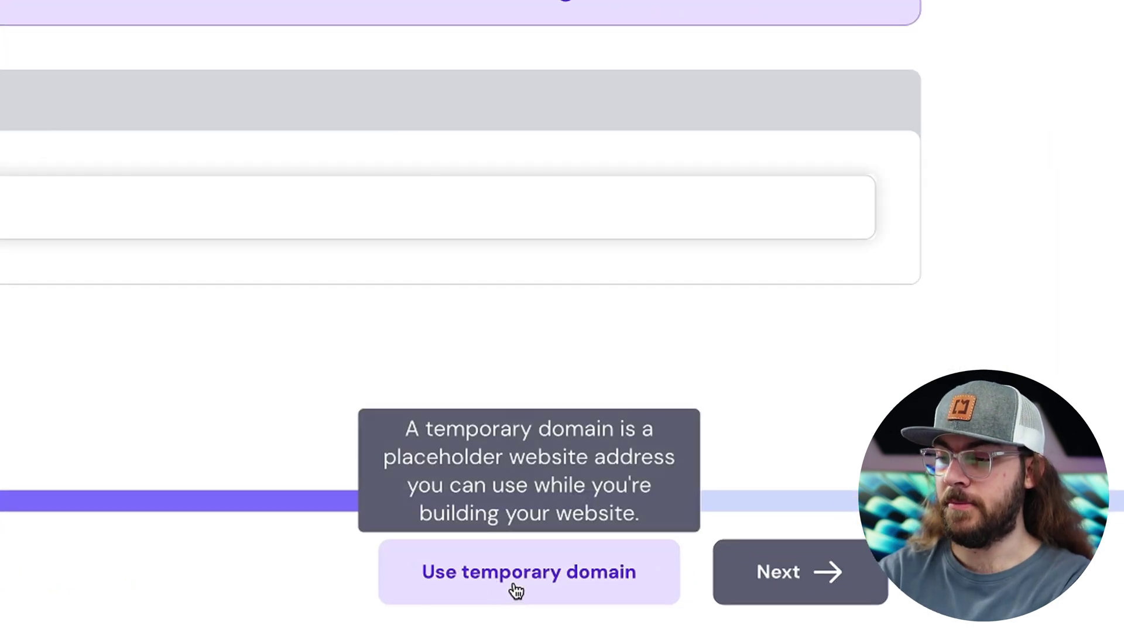
pyautogui.click(516, 591)
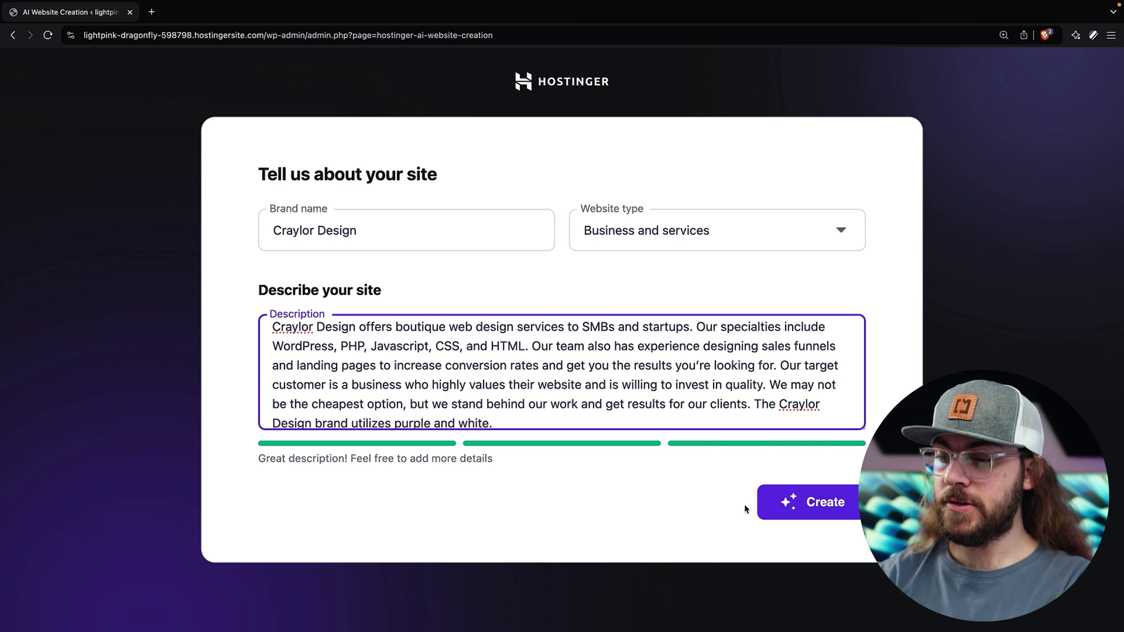
# Generate the Craylor Design website from the entered description and review the generated home page.
pyautogui.click(793, 504)
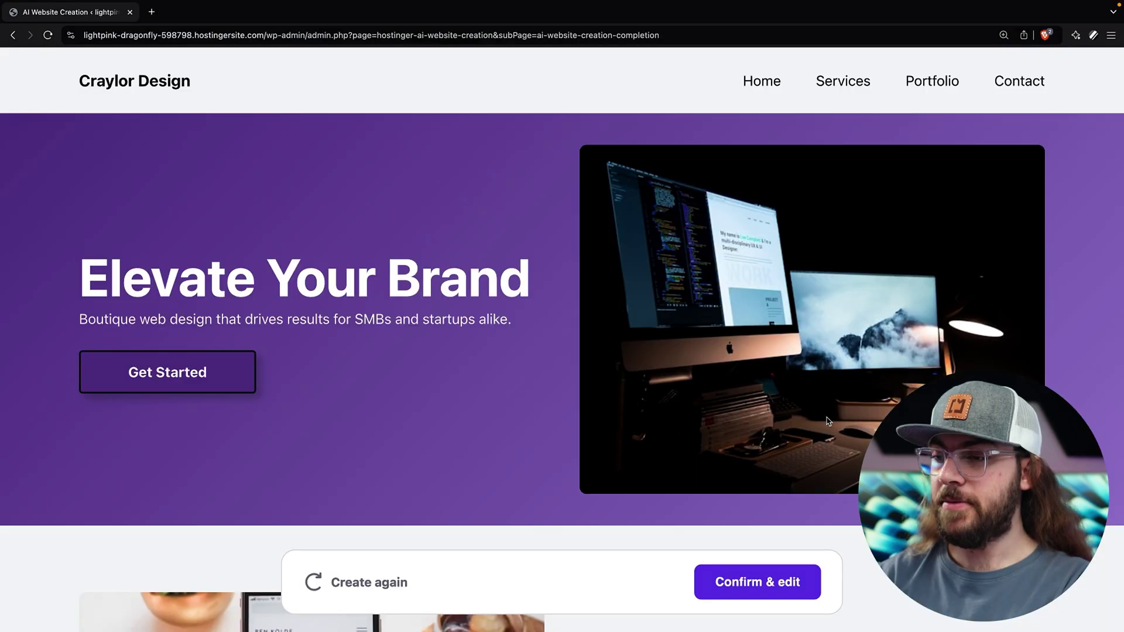
pyautogui.scroll(-10, 828, 420)
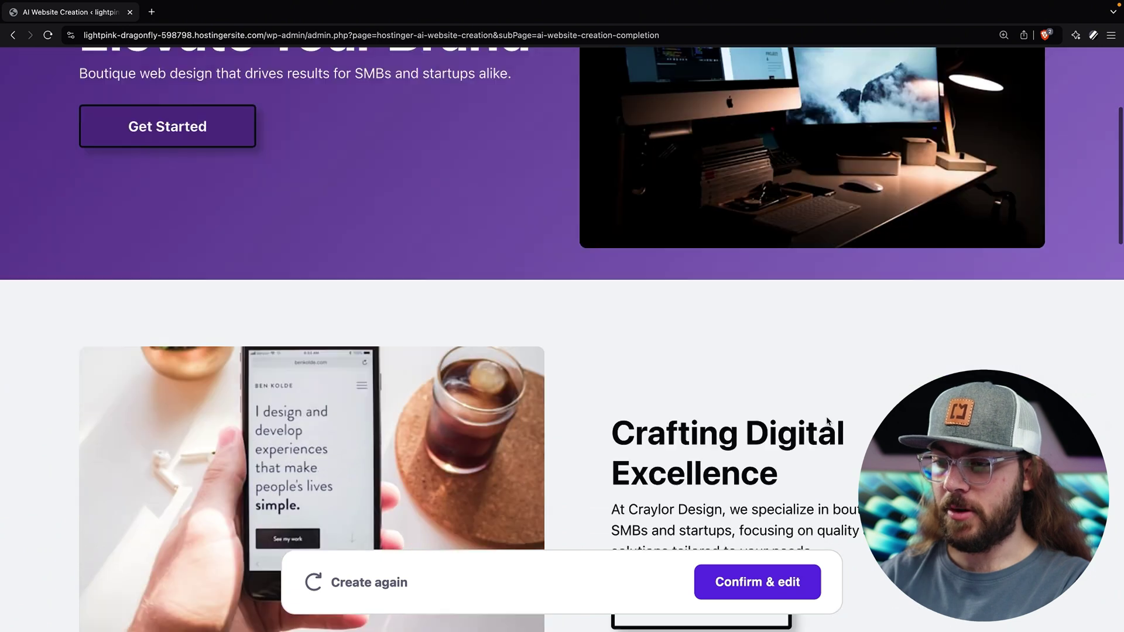
pyautogui.scroll(-9, 827, 417)
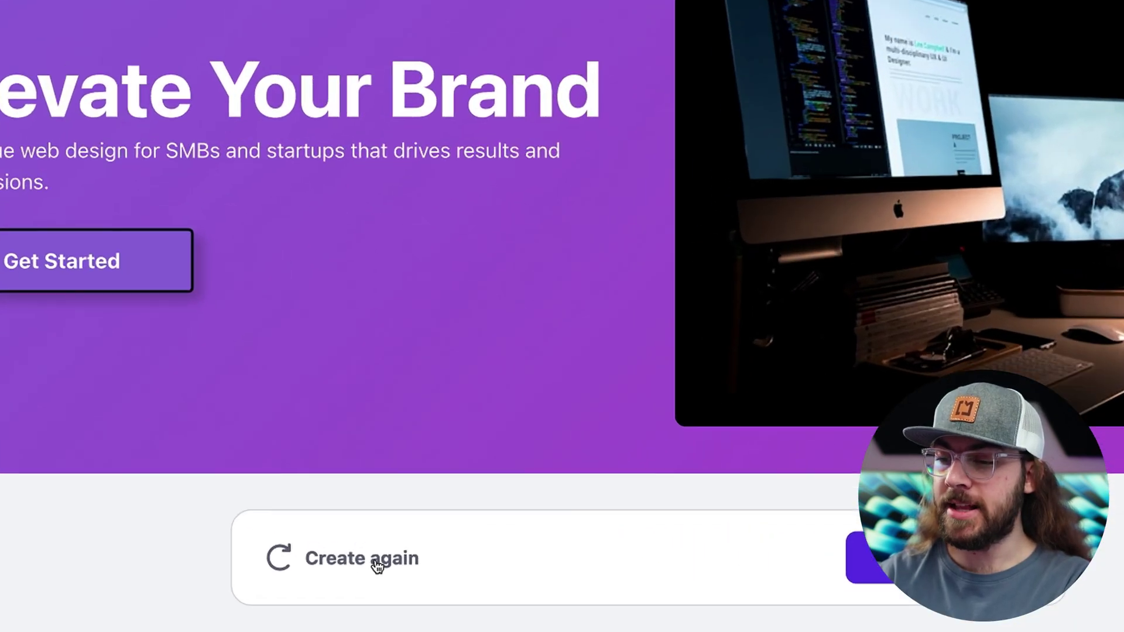
# Regenerate the AI-designed website and confirm the new version for editing.
pyautogui.click(378, 588)
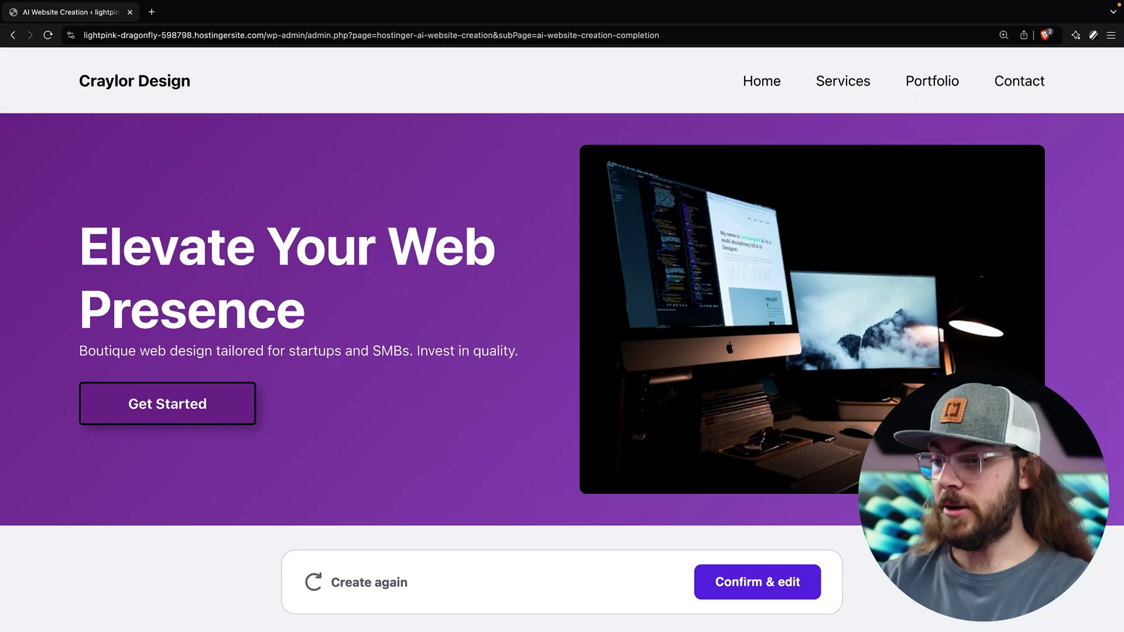
pyautogui.click(808, 596)
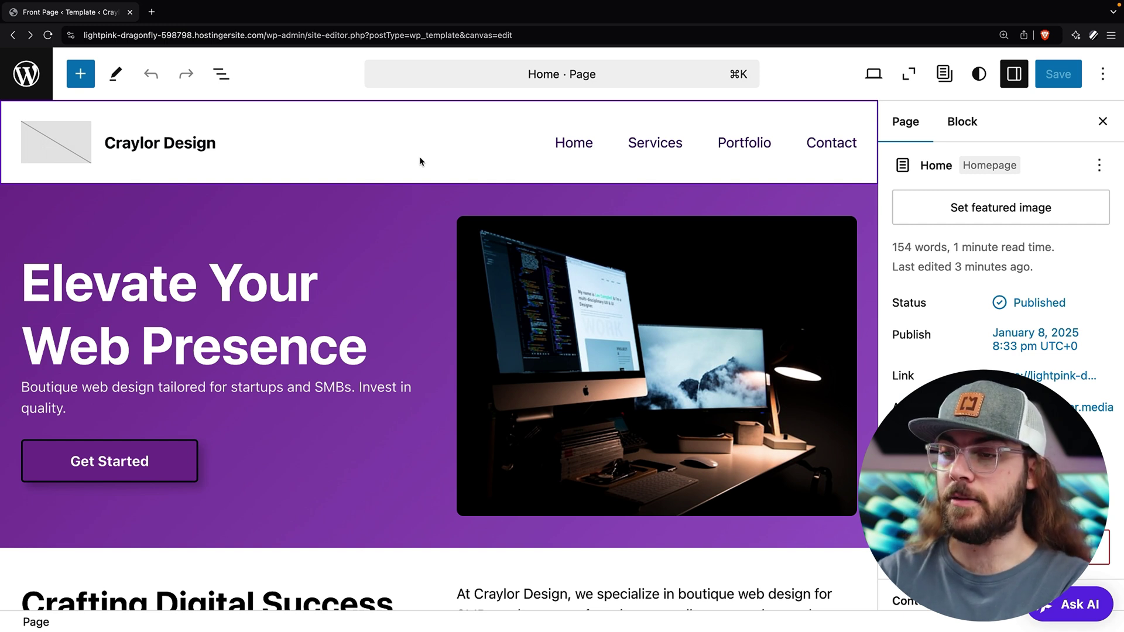
# Open the home page's Header template part in isolation and return to the WordPress dashboard.
pyautogui.doubleClick(419, 157)
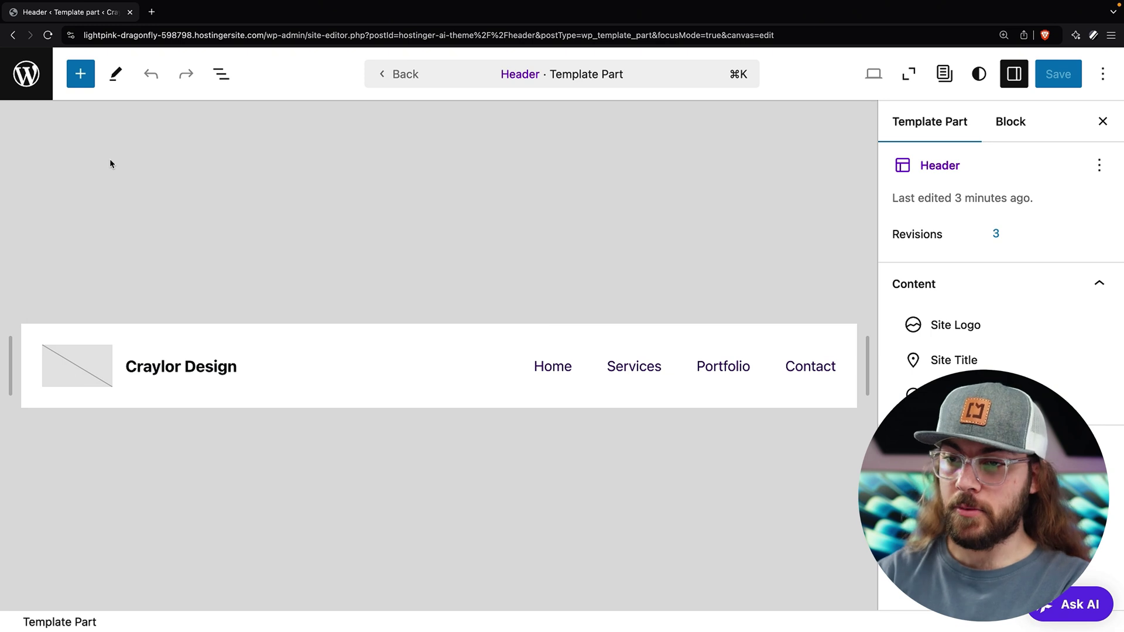
pyautogui.click(25, 74)
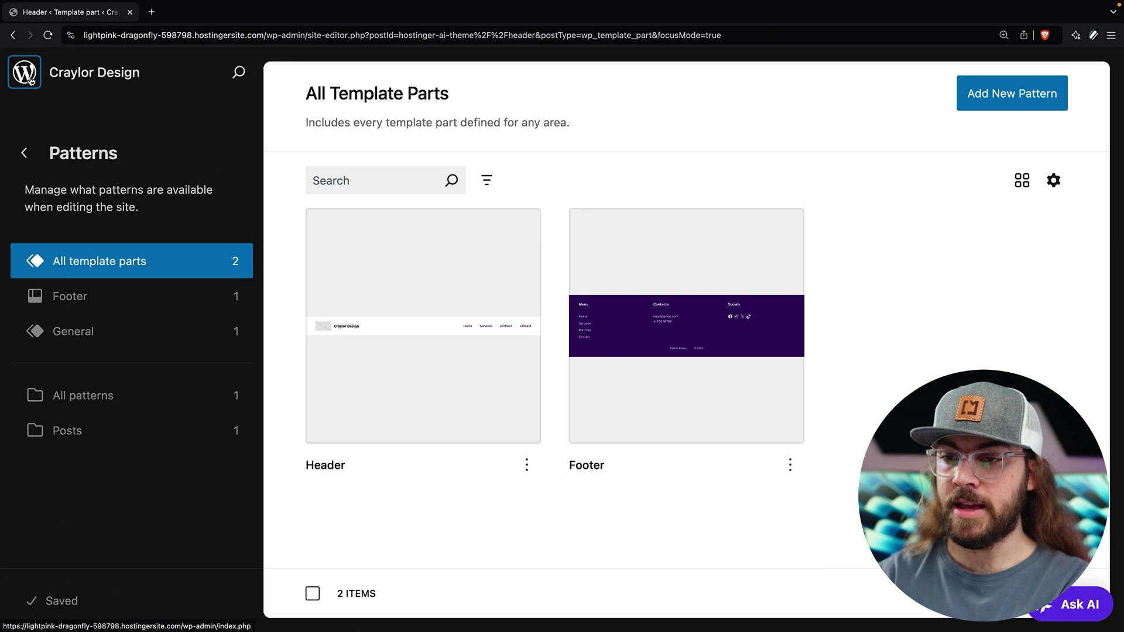
pyautogui.click(31, 82)
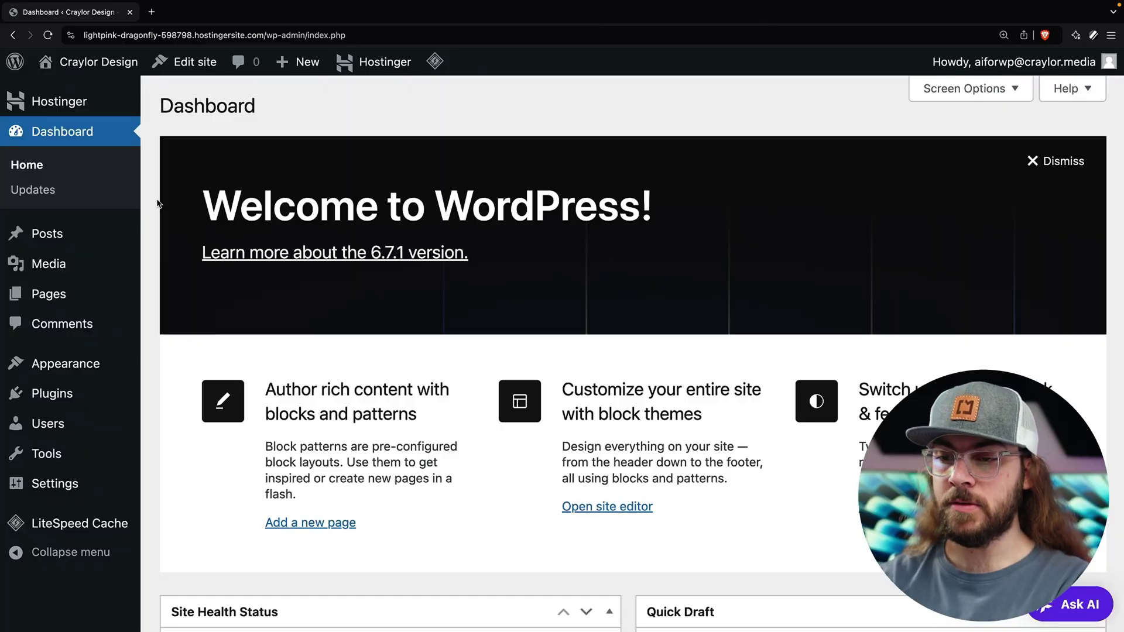
# Open the Portfolio page in the page editor and return to the list of all pages.
pyautogui.moveTo(102, 298)
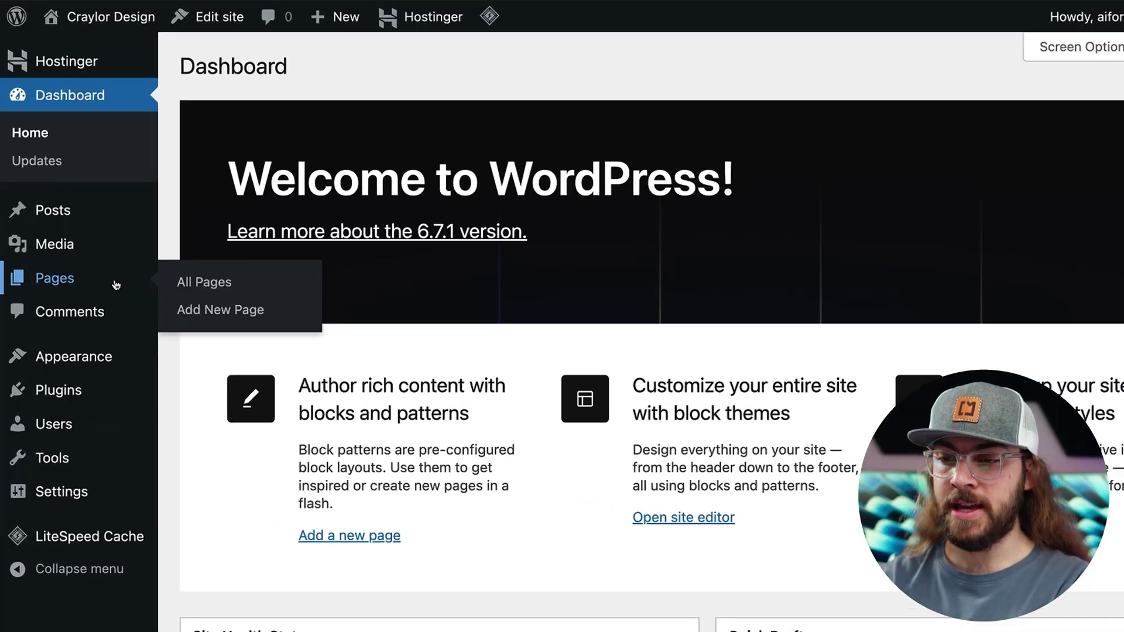
pyautogui.click(175, 298)
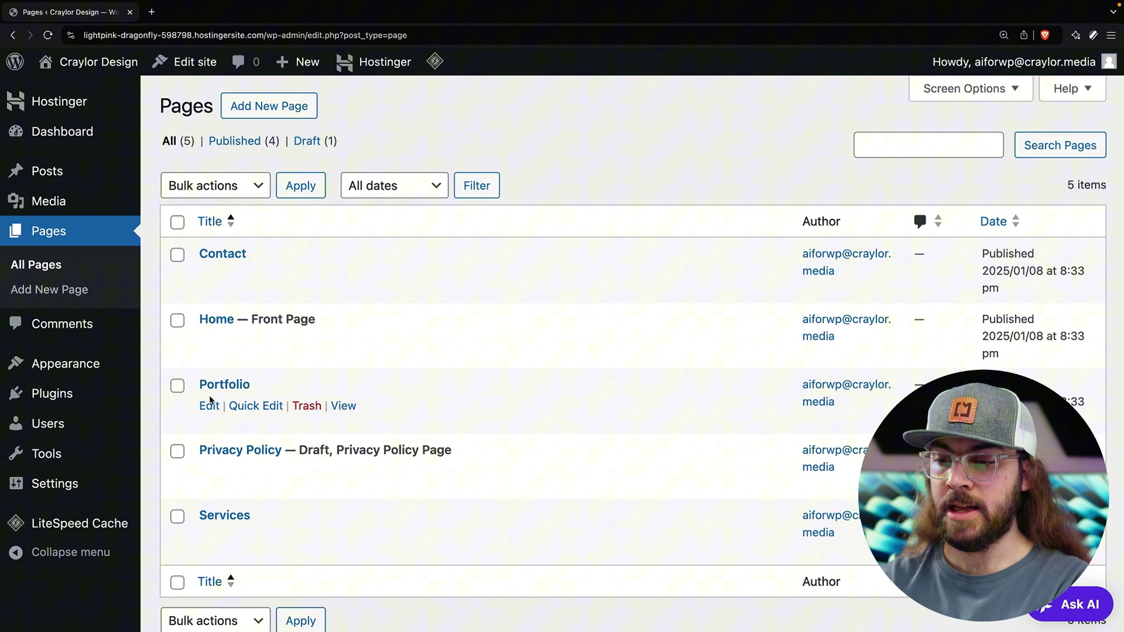
pyautogui.click(211, 406)
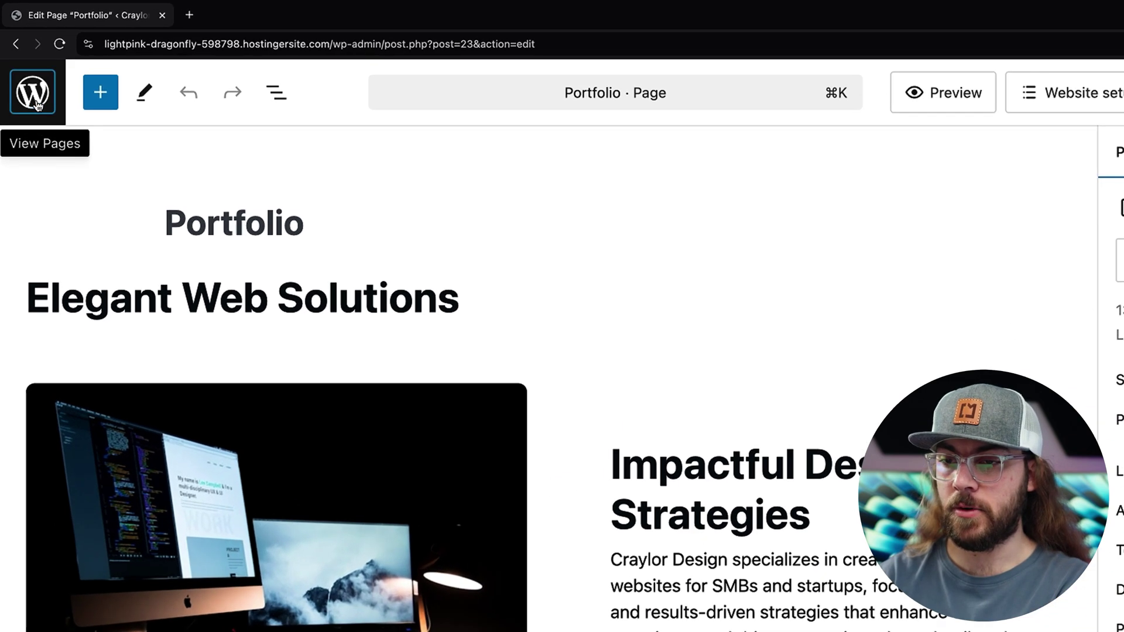
pyautogui.click(27, 76)
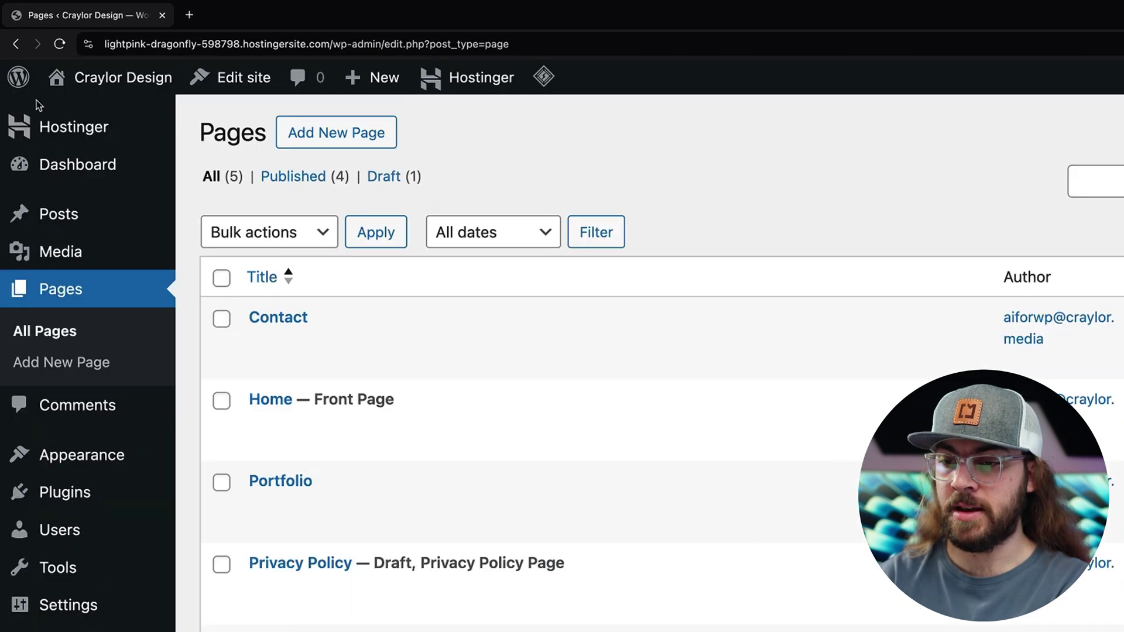
# Inspect the contact details paragraph in the Footer template part in the site editor and return to the WordPress dashboard.
pyautogui.moveTo(166, 454)
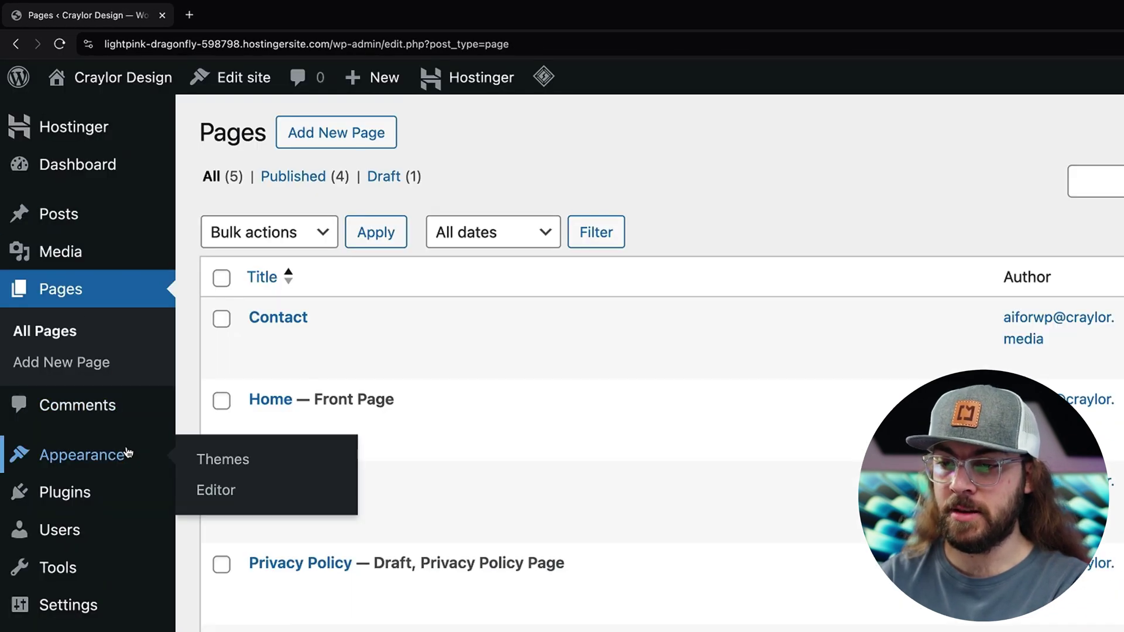
pyautogui.click(202, 491)
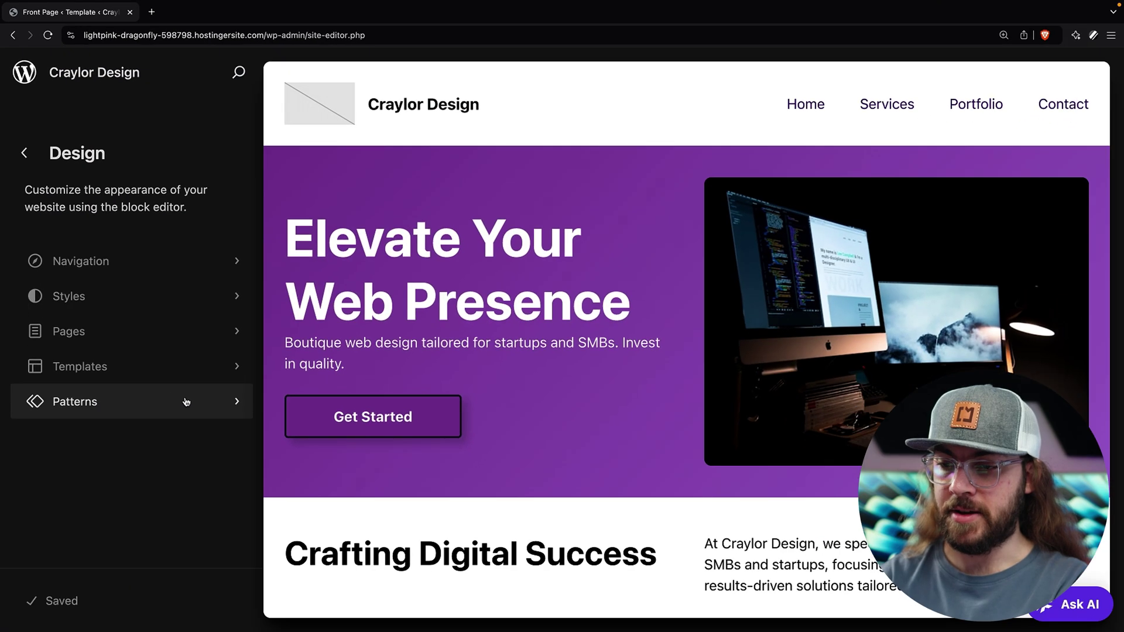
pyautogui.click(186, 402)
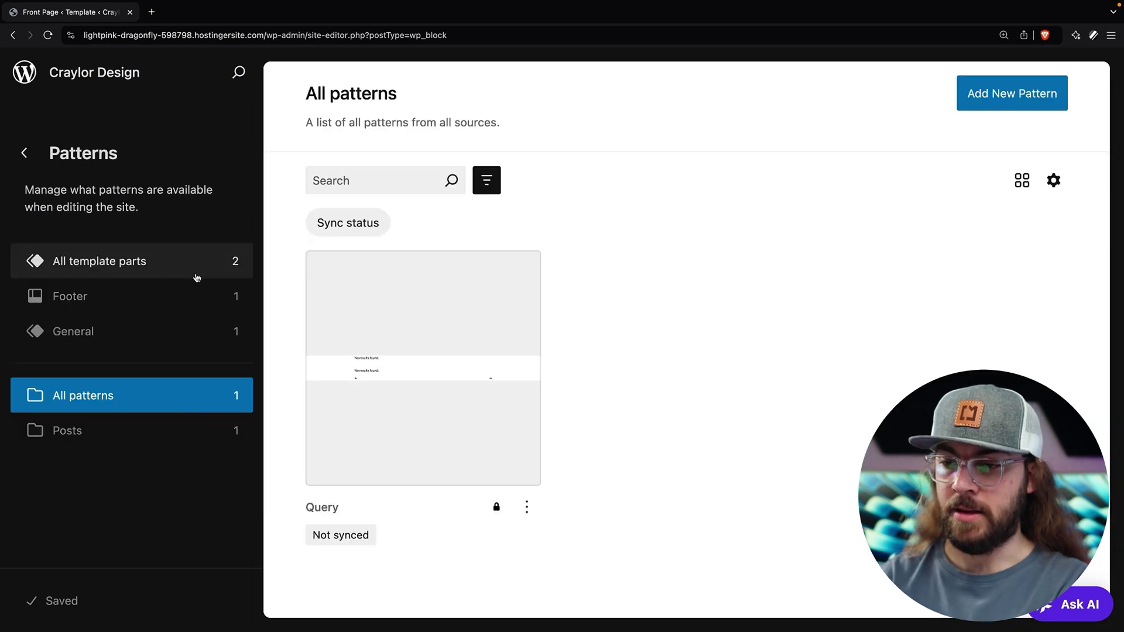
pyautogui.click(196, 277)
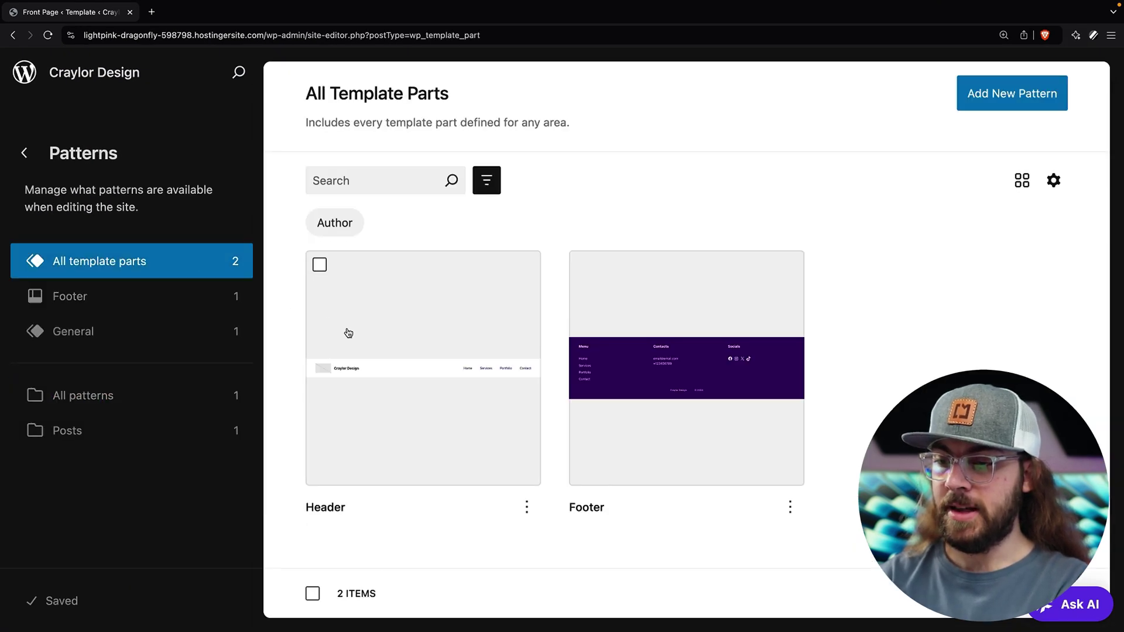
pyautogui.click(585, 373)
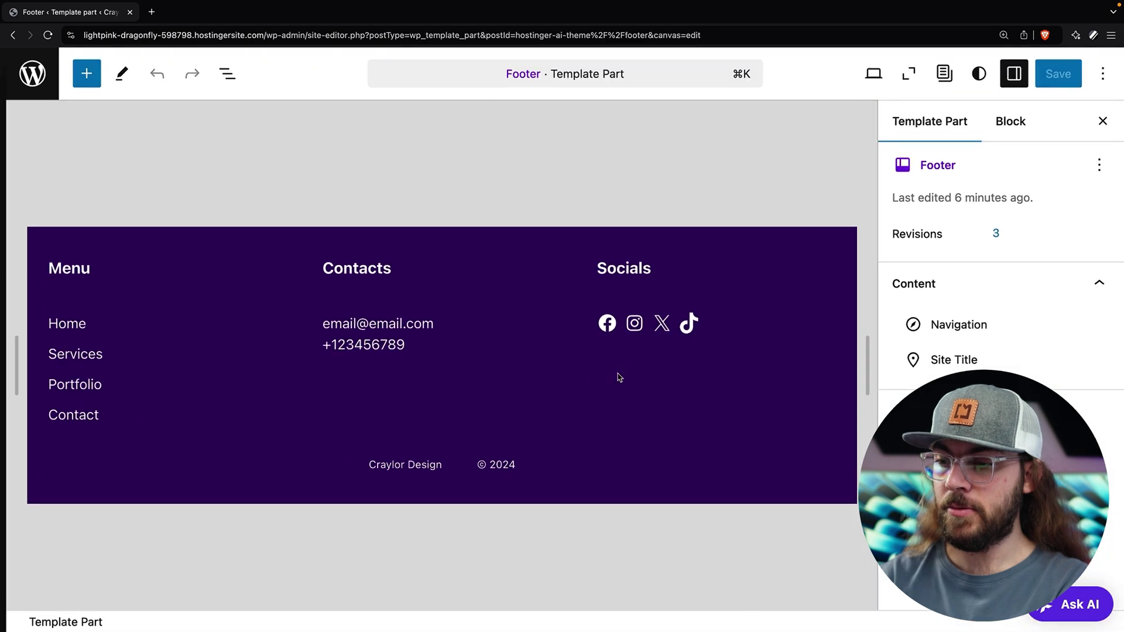
pyautogui.click(394, 321)
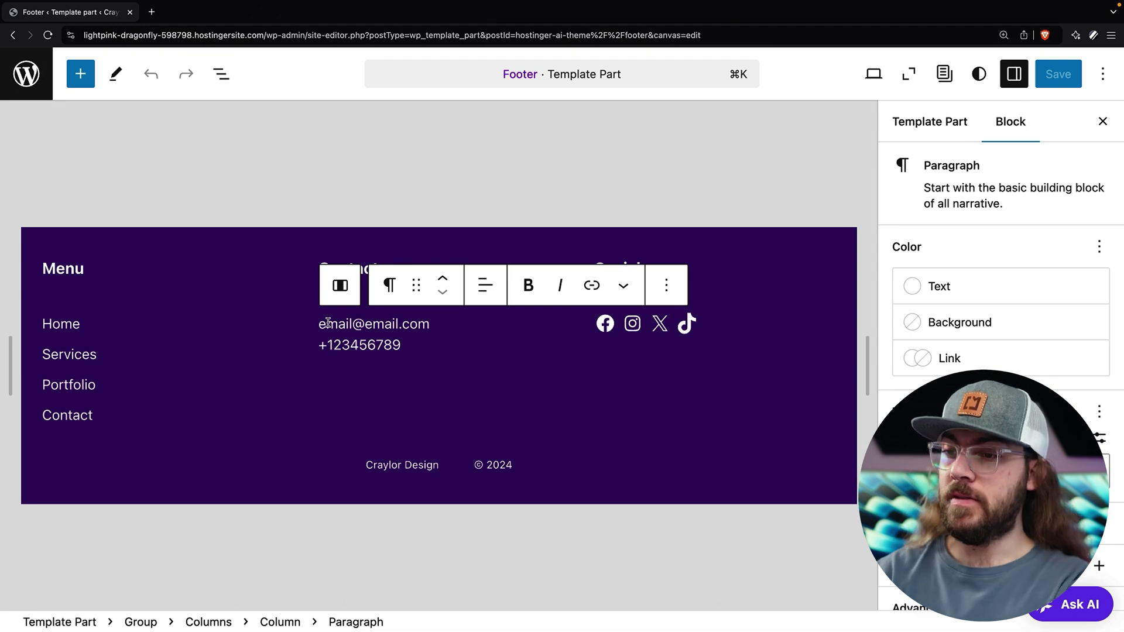
pyautogui.click(35, 87)
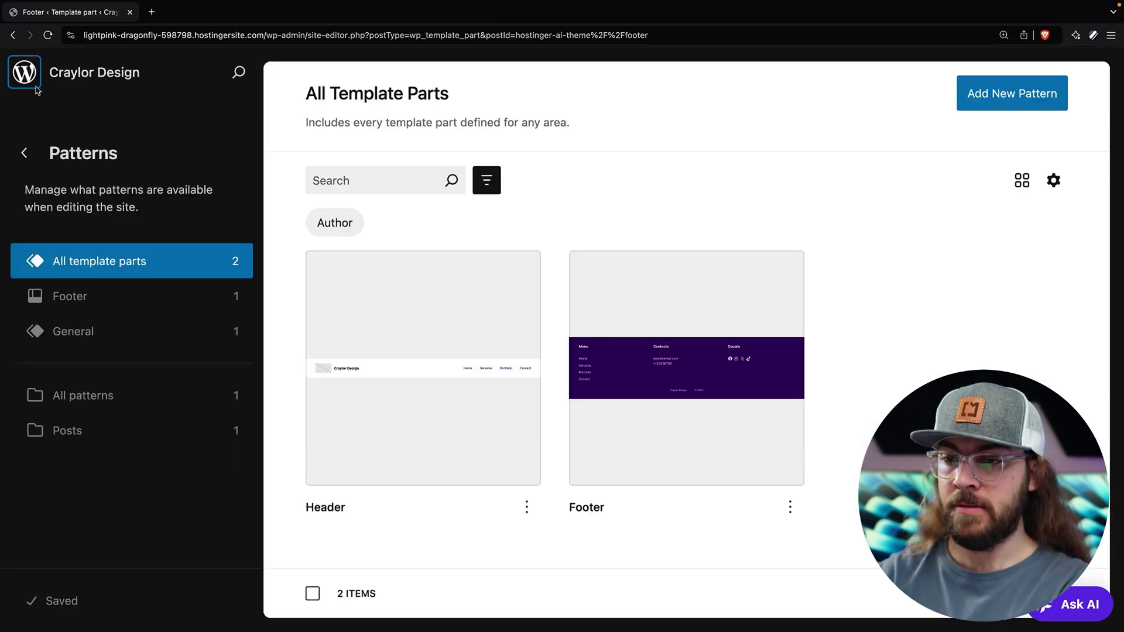
pyautogui.click(29, 80)
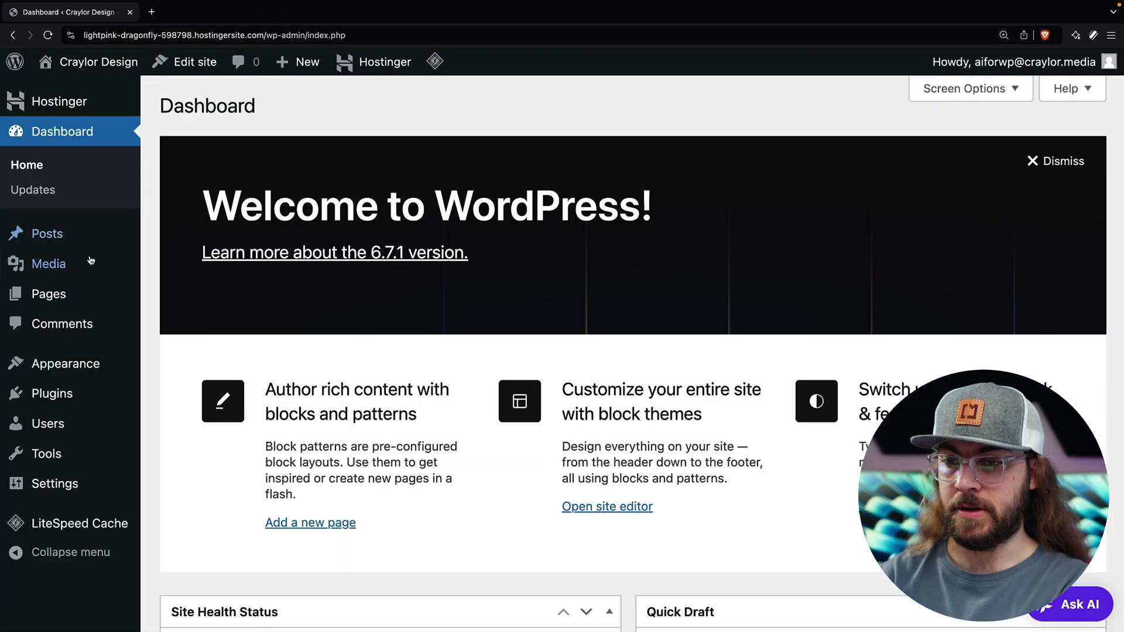
# Open the Home front page for editing from the list of all pages.
pyautogui.moveTo(53, 294)
pyautogui.click(165, 297)
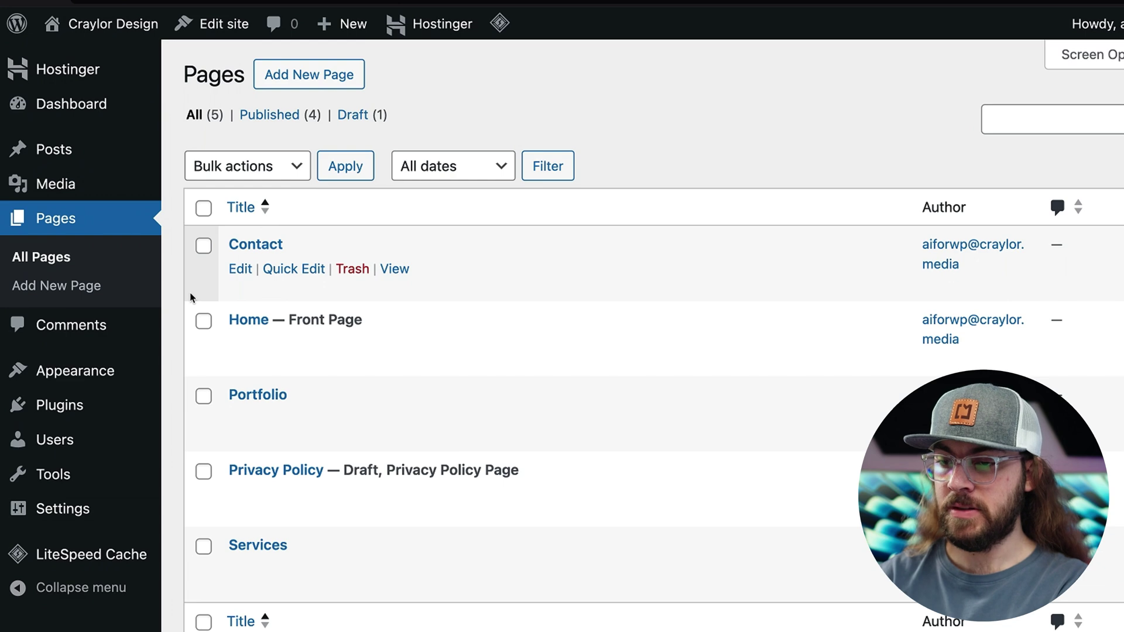
pyautogui.click(242, 345)
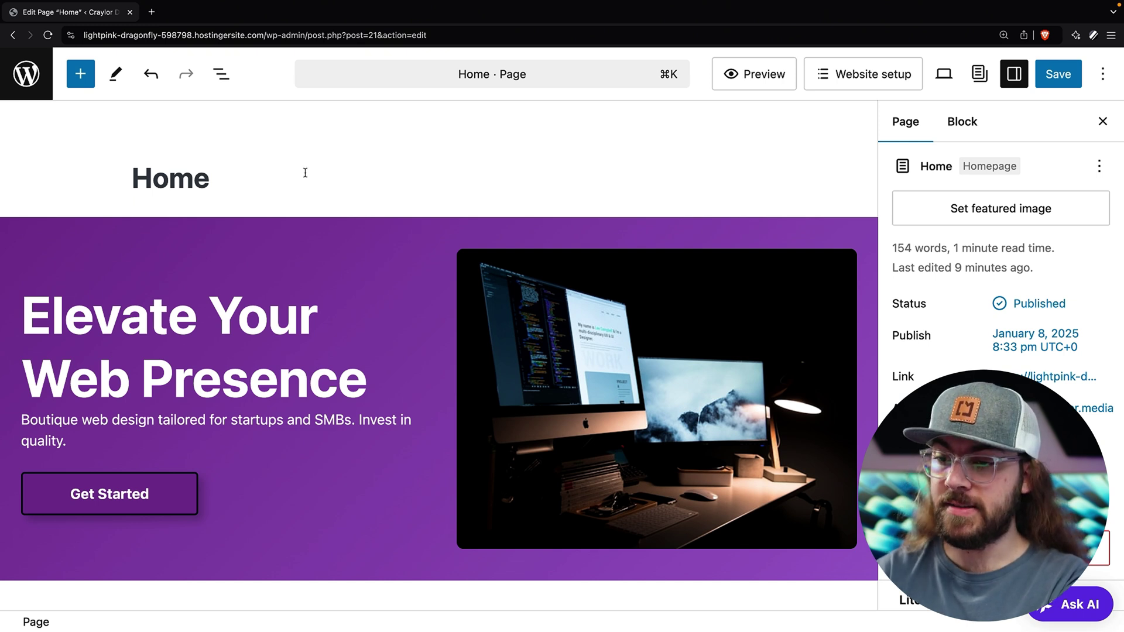
# Move the "Elevate Your Web Presence" heading block below the paragraph in the Home page's hero section.
pyautogui.click(339, 375)
pyautogui.moveTo(369, 378); pyautogui.dragTo(26, 305)
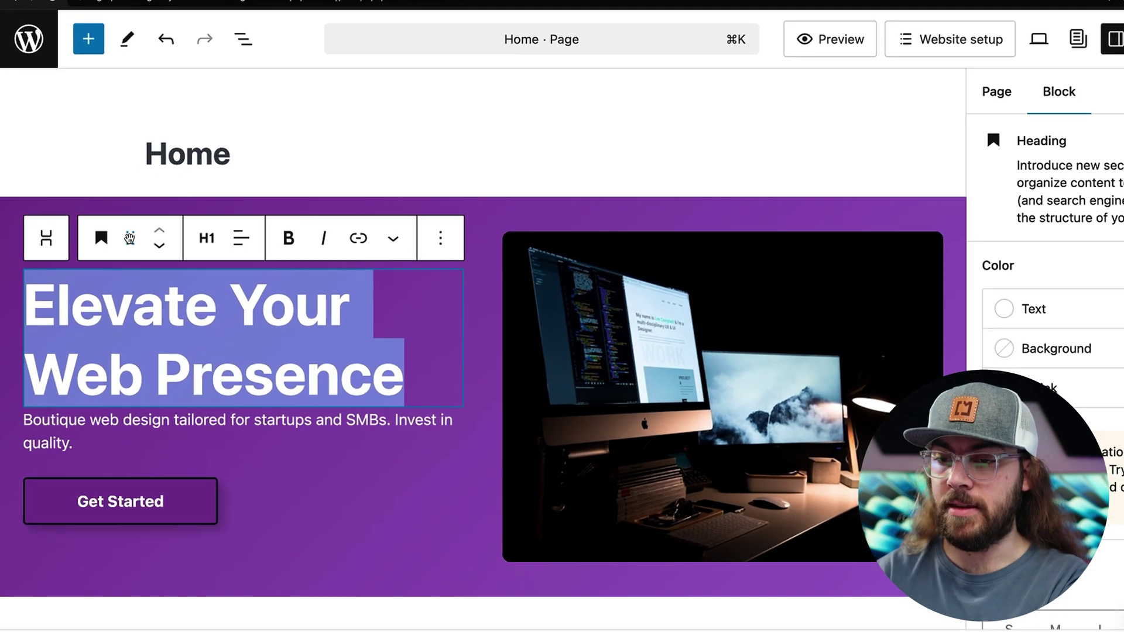
pyautogui.moveTo(118, 255); pyautogui.dragTo(240, 271)
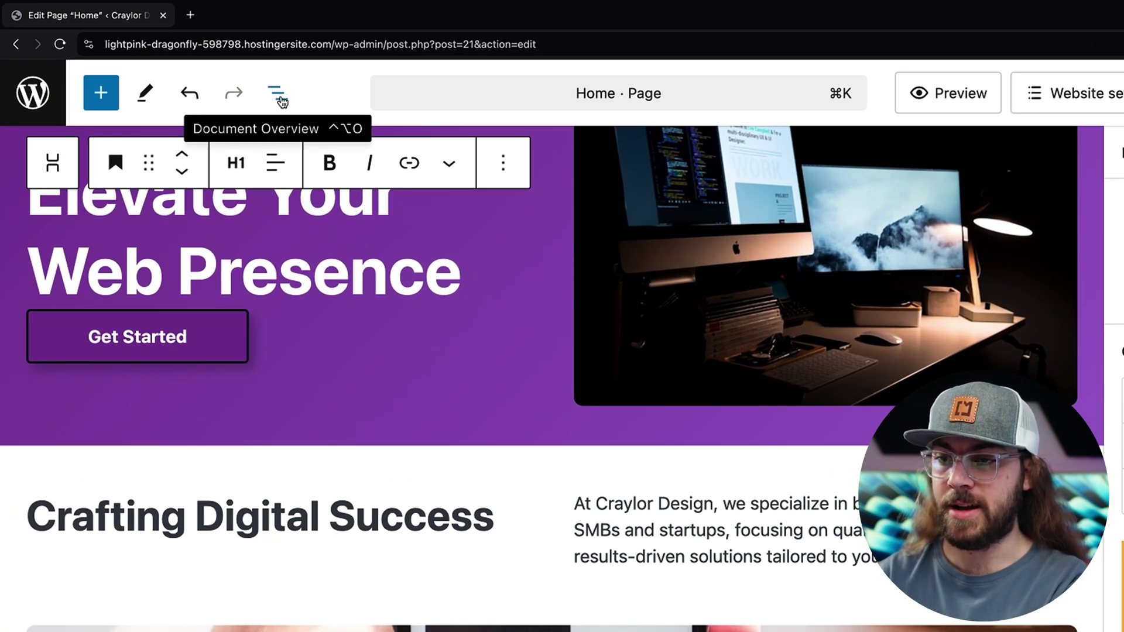
# Show the Home page's block structure in the Document Overview with the hero section in view.
pyautogui.click(280, 96)
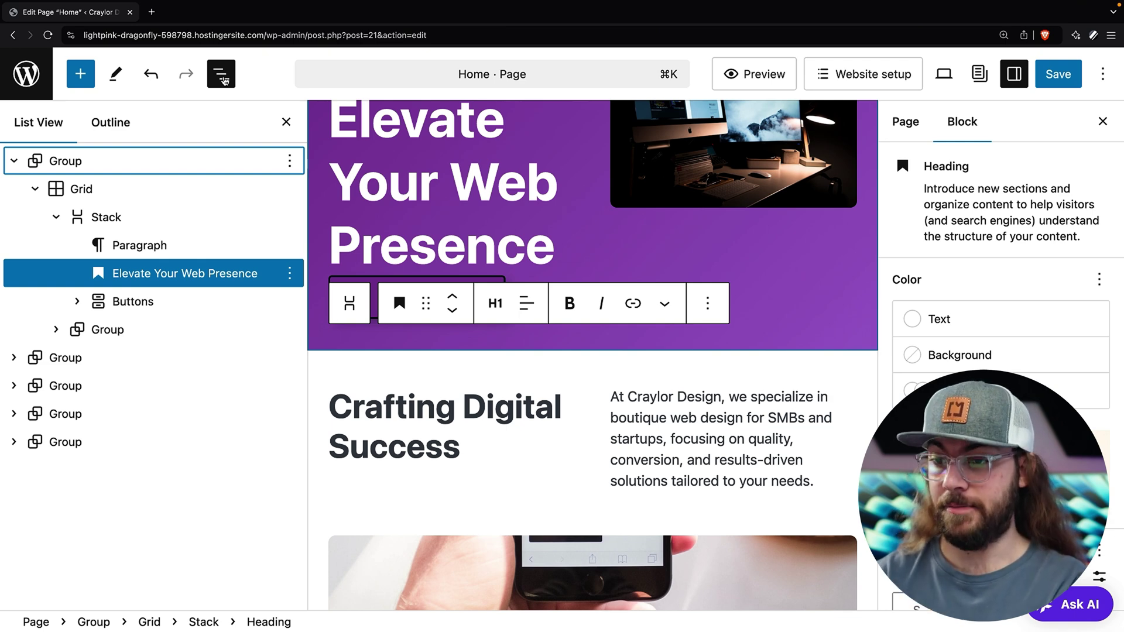
pyautogui.scroll(4, 410, 176)
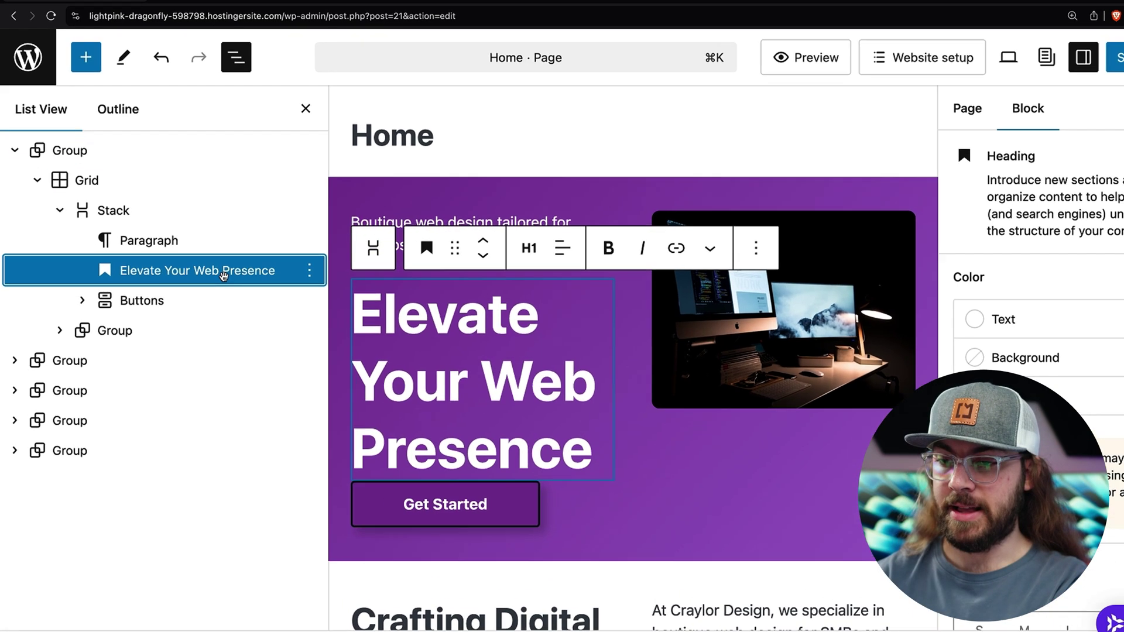
# Move the "Elevate Your Web Presence" heading back above the paragraph in the hero stack and expand the group containing the hero image.
pyautogui.moveTo(234, 273); pyautogui.dragTo(192, 239)
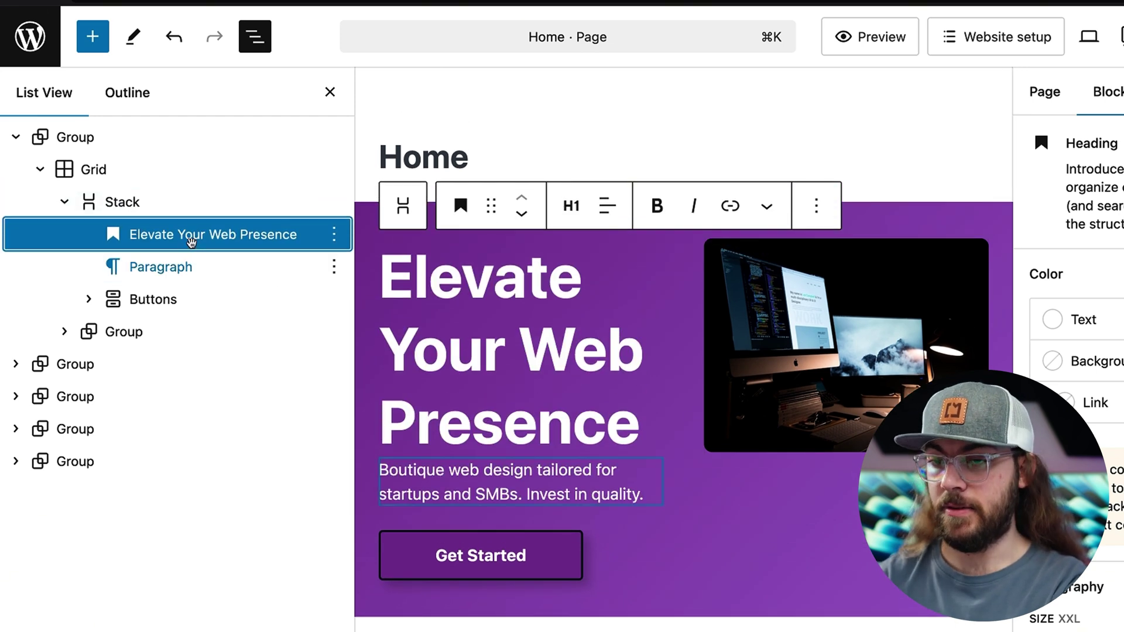
pyautogui.click(65, 332)
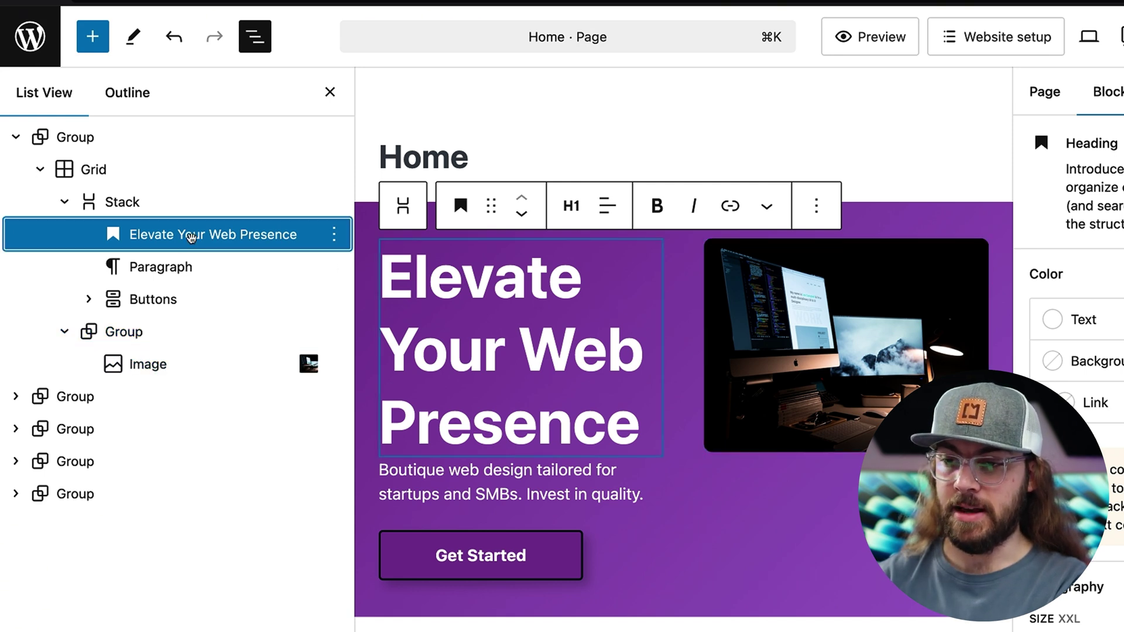
pyautogui.moveTo(186, 234); pyautogui.dragTo(200, 337)
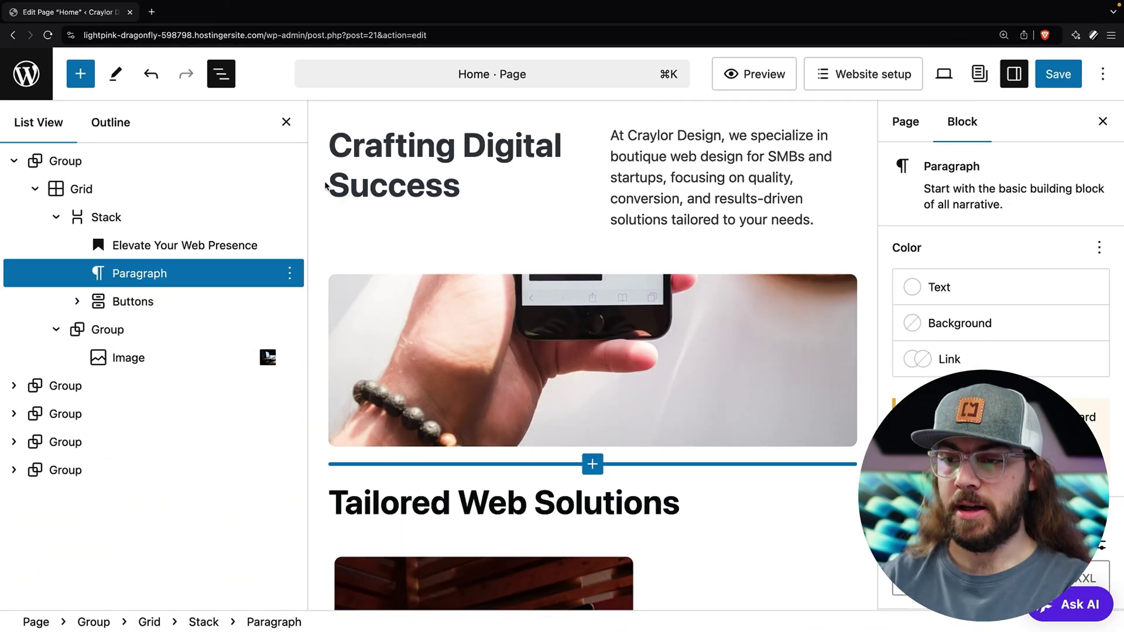
# Insert an AI Content Creator block between the phone image and the "Tailored Web Solutions" heading on the Home page.
pyautogui.click(80, 83)
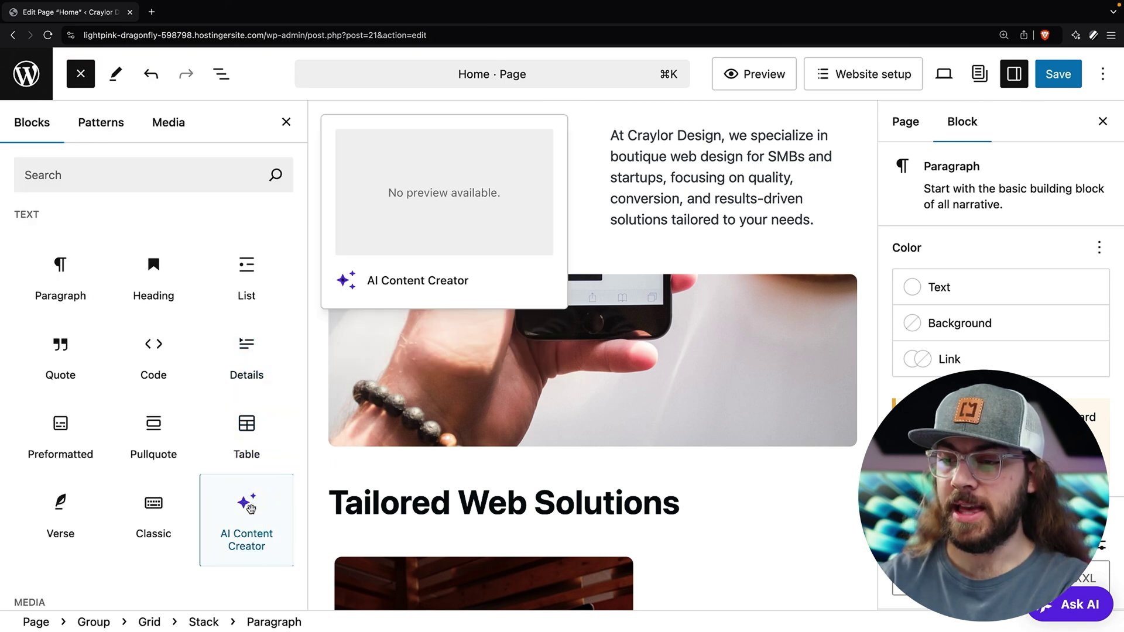
pyautogui.moveTo(250, 508); pyautogui.dragTo(585, 205)
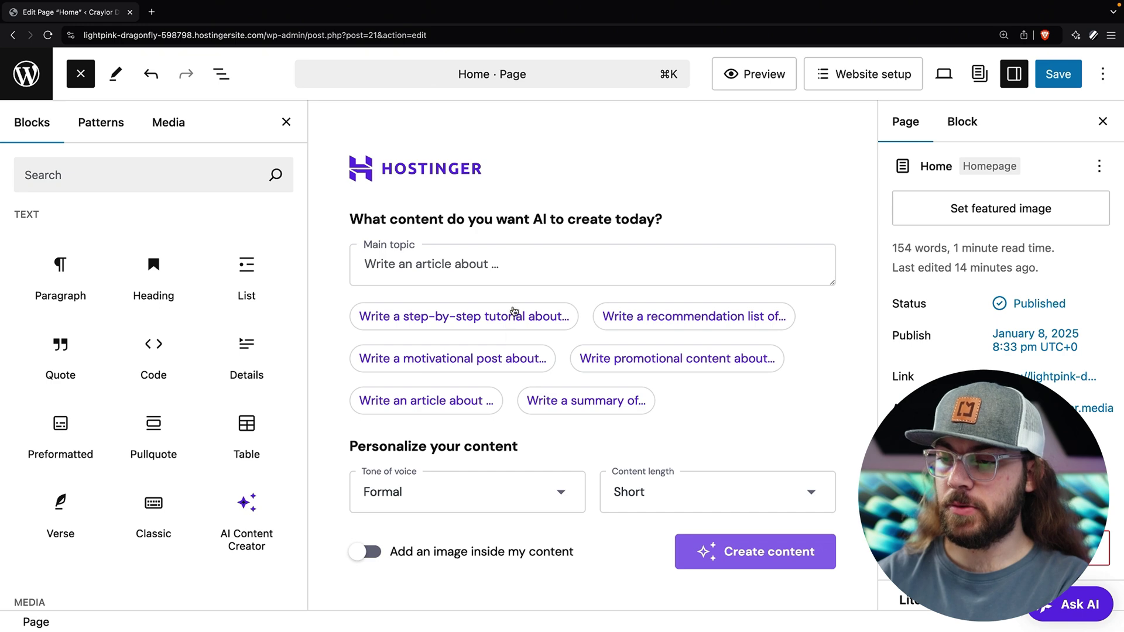
# Set the AI content's main topic to "Write an exurb about how our web design agency can create fully functioning high end websites in 30 days.".
pyautogui.click(523, 266)
pyautogui.write('Write an exurb about how our web design agency can create fully functioning high end websites in 30 days.')
pyautogui.scroll(-2, 523, 266)
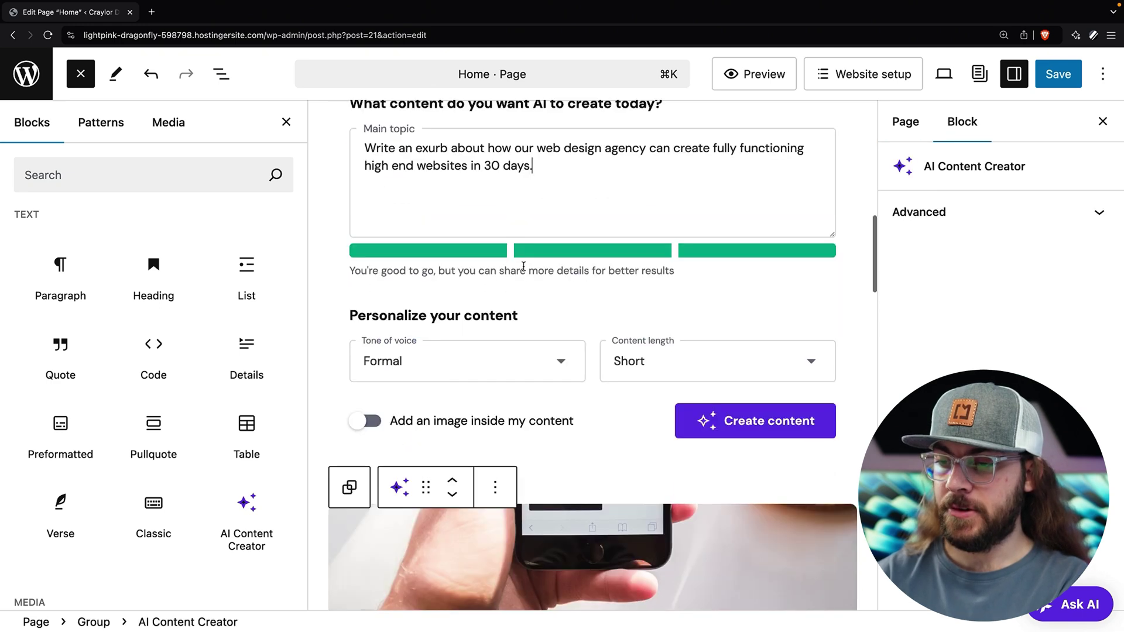
# Check the tone of voice options, keep Formal and Short, enable adding an image inside the content, and generate the content.
pyautogui.click(501, 366)
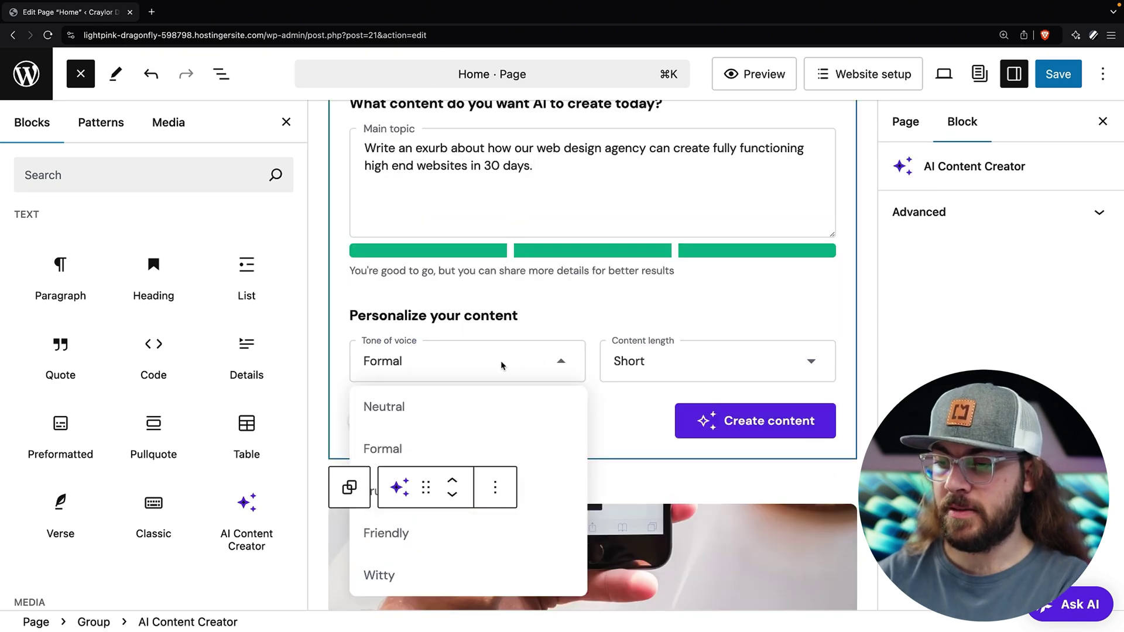
pyautogui.click(653, 363)
pyautogui.click(567, 392)
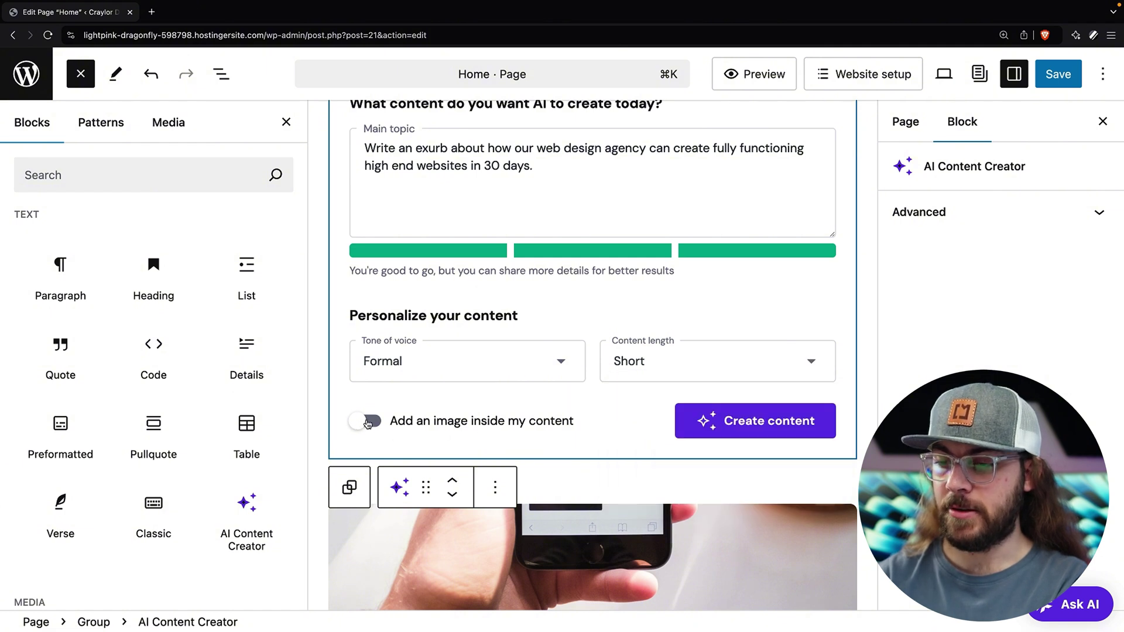
pyautogui.click(368, 423)
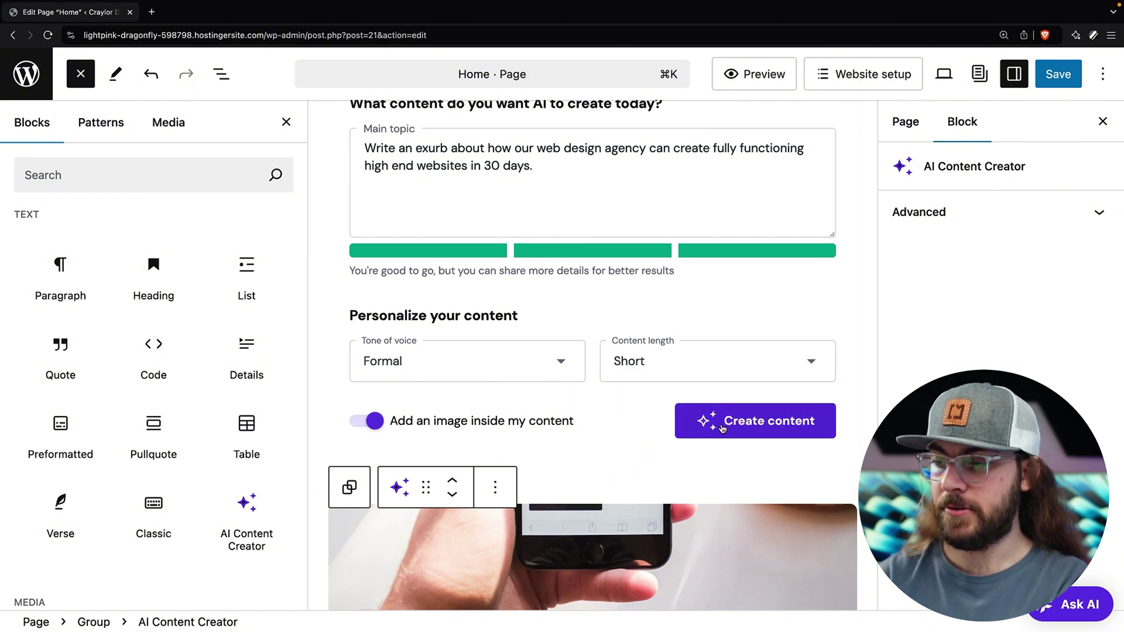
pyautogui.click(722, 429)
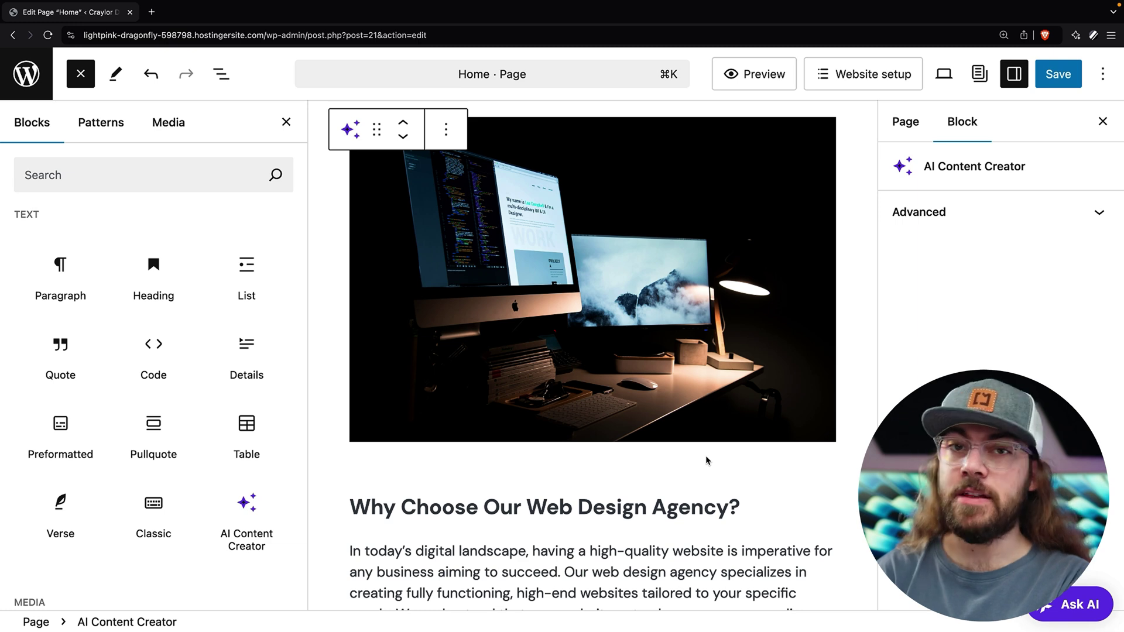
# Review the generated article about the web design agency and accept it as content for the Home page.
pyautogui.scroll(-10, 704, 456)
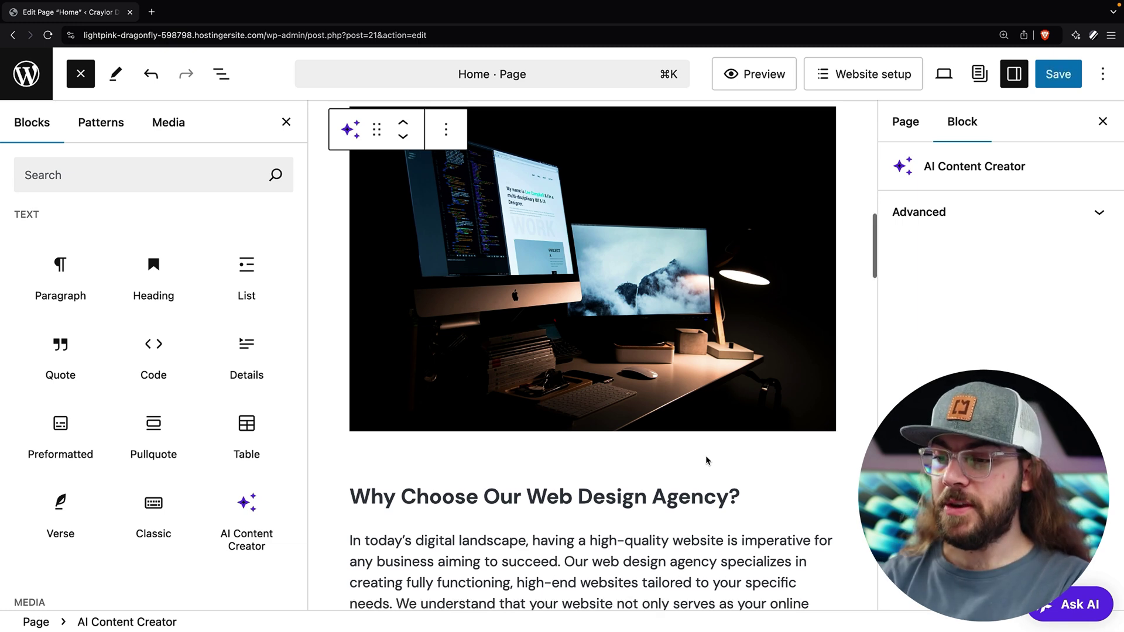
pyautogui.scroll(-2, 706, 457)
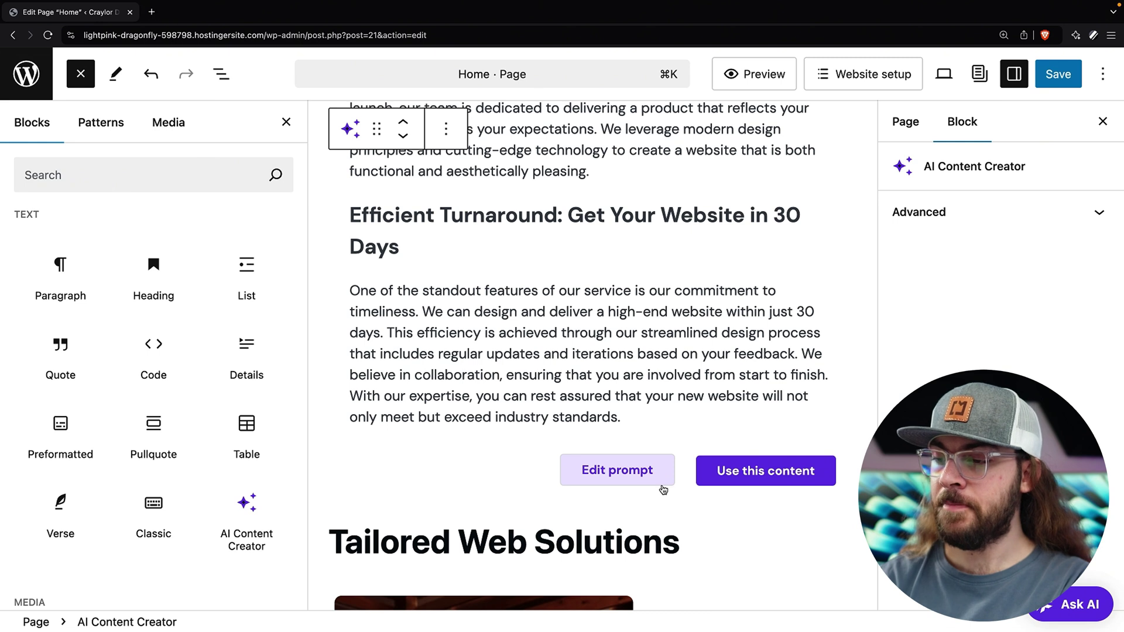
pyautogui.click(760, 481)
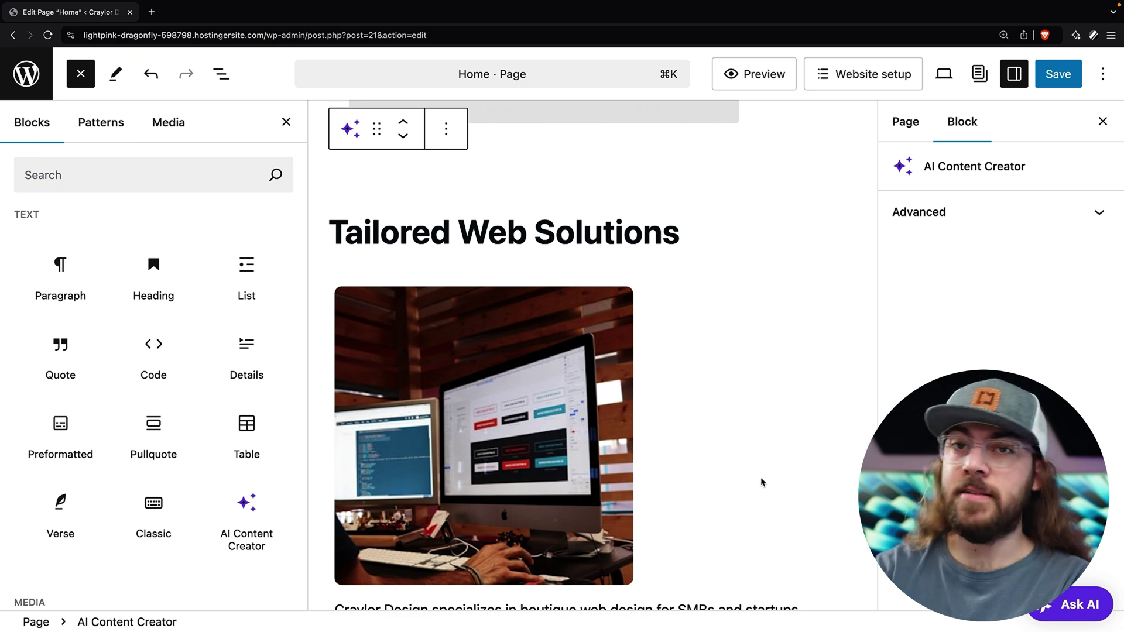
pyautogui.press('BackSpace')
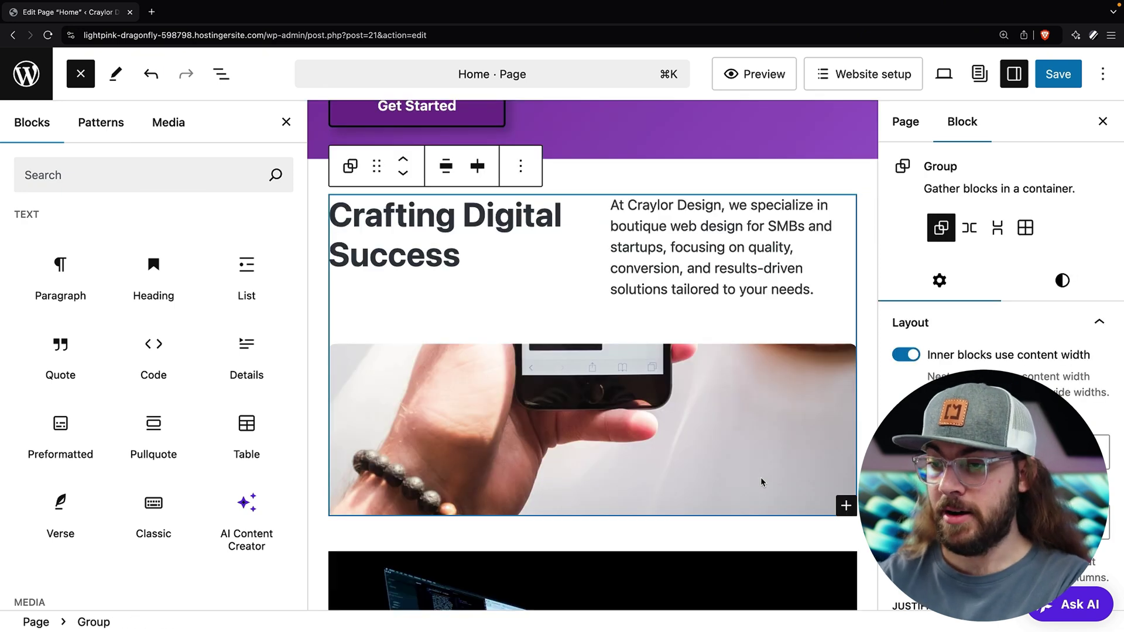
# Select the image block of the AI-generated article in the Home page's Document Overview.
pyautogui.scroll(-8, 760, 477)
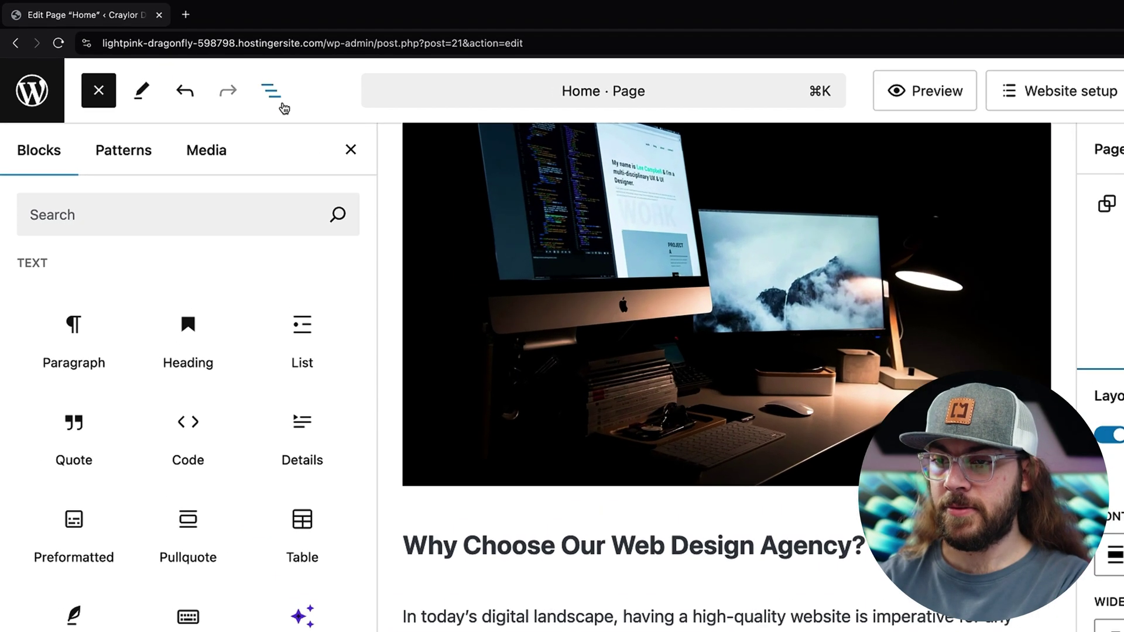
pyautogui.click(222, 77)
pyautogui.click(183, 228)
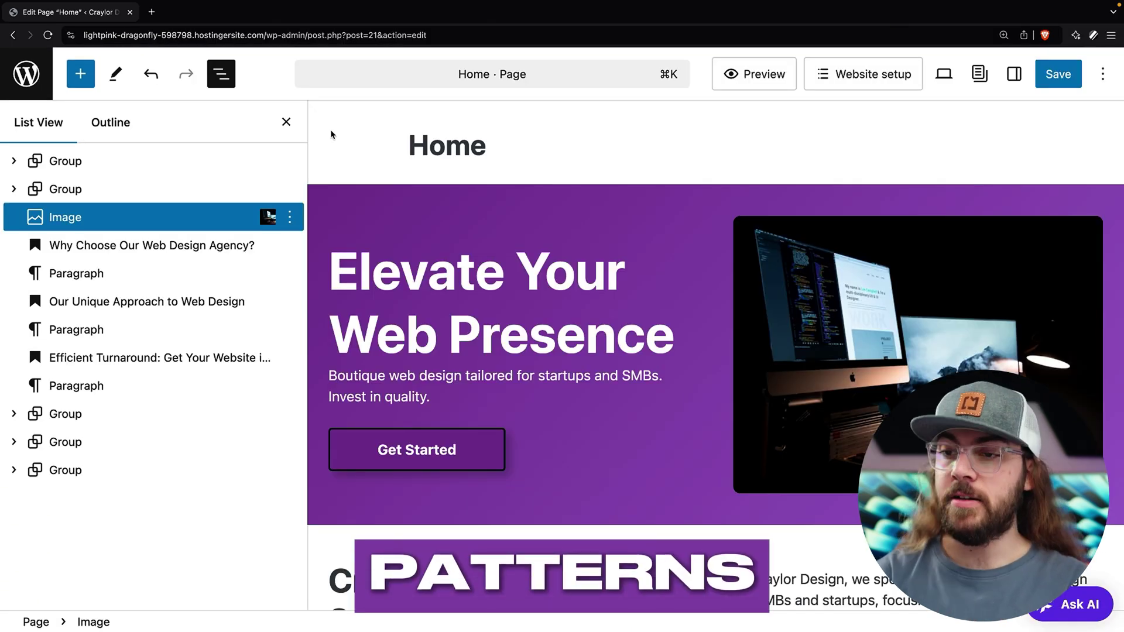
# Browse the About, Banners and Call to Action patterns and insert the "Simple call to action" pattern below the generated article's image.
pyautogui.click(82, 75)
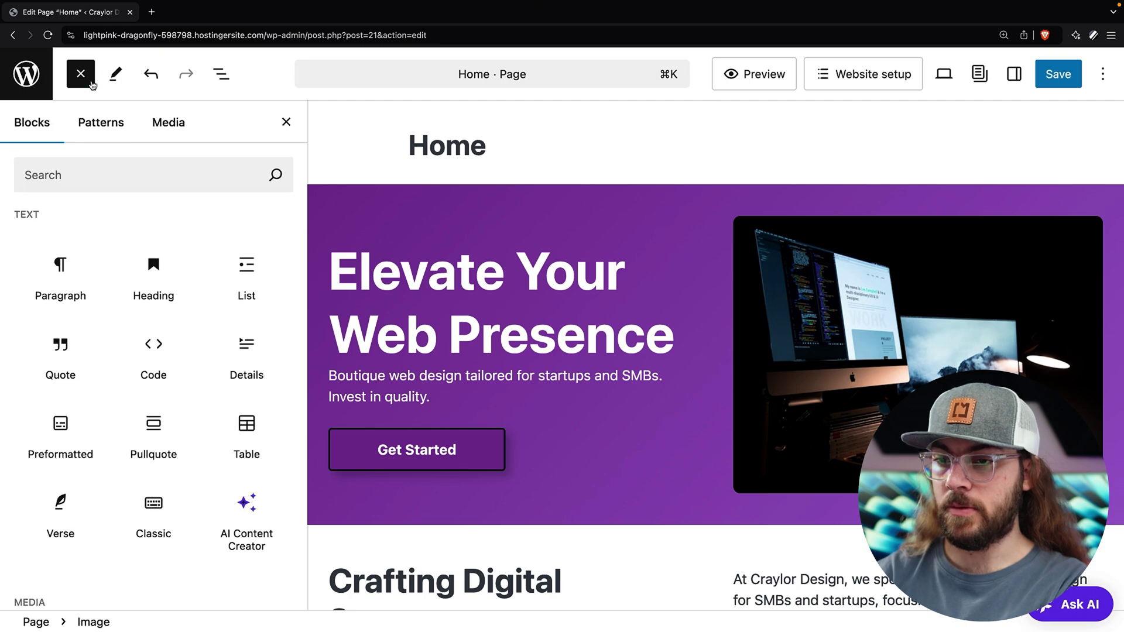
pyautogui.click(117, 125)
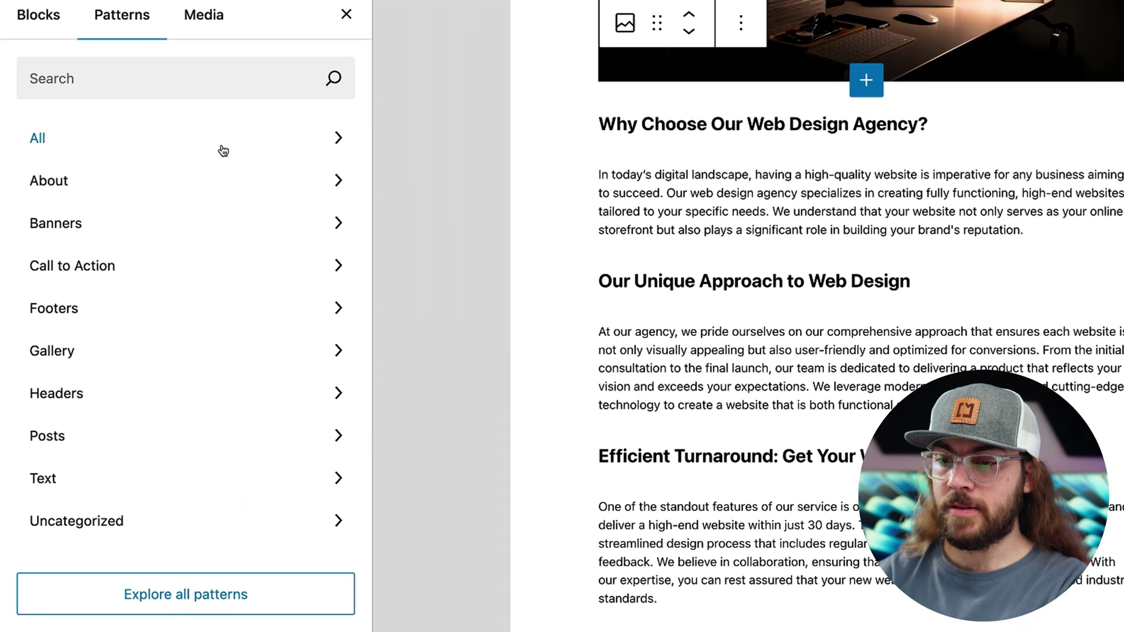
pyautogui.click(260, 181)
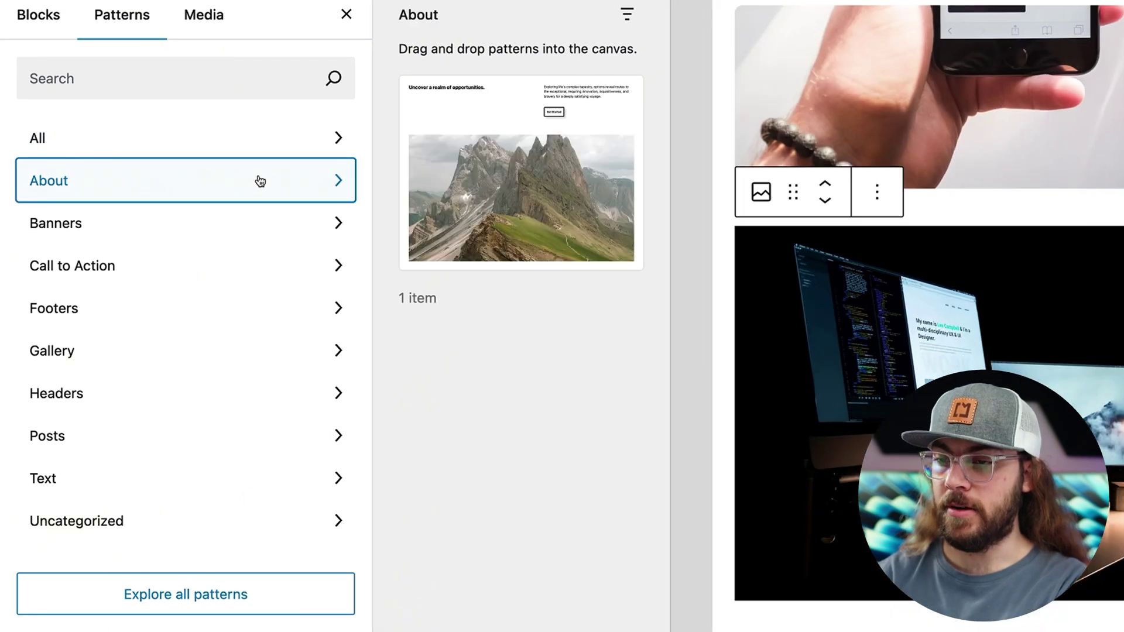
pyautogui.click(283, 223)
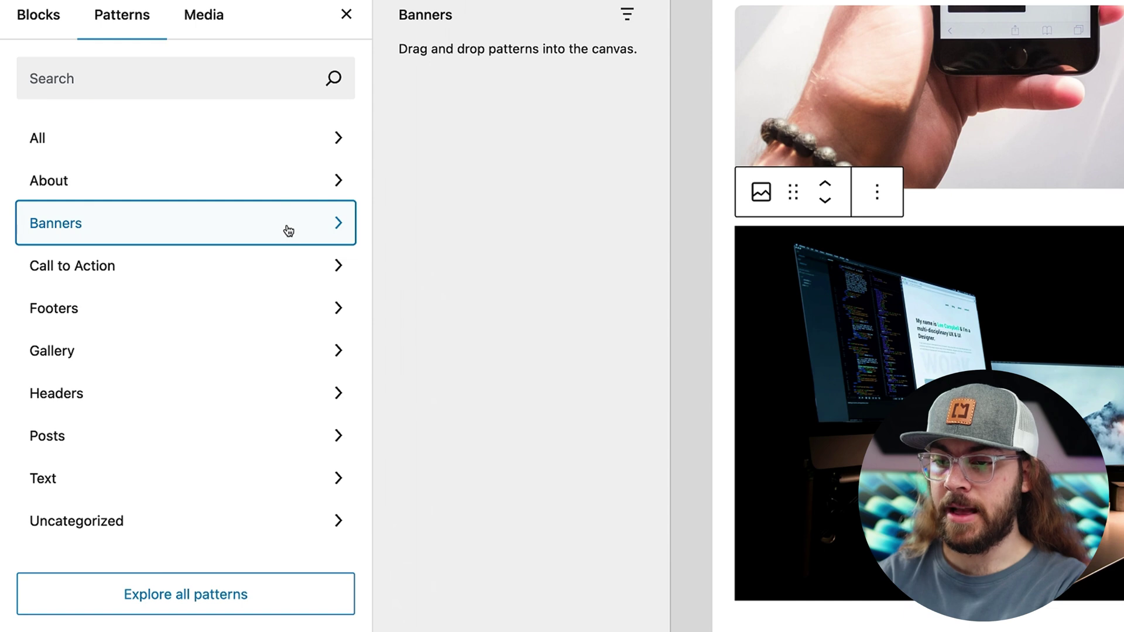
pyautogui.click(309, 270)
pyautogui.scroll(-10, 445, 272)
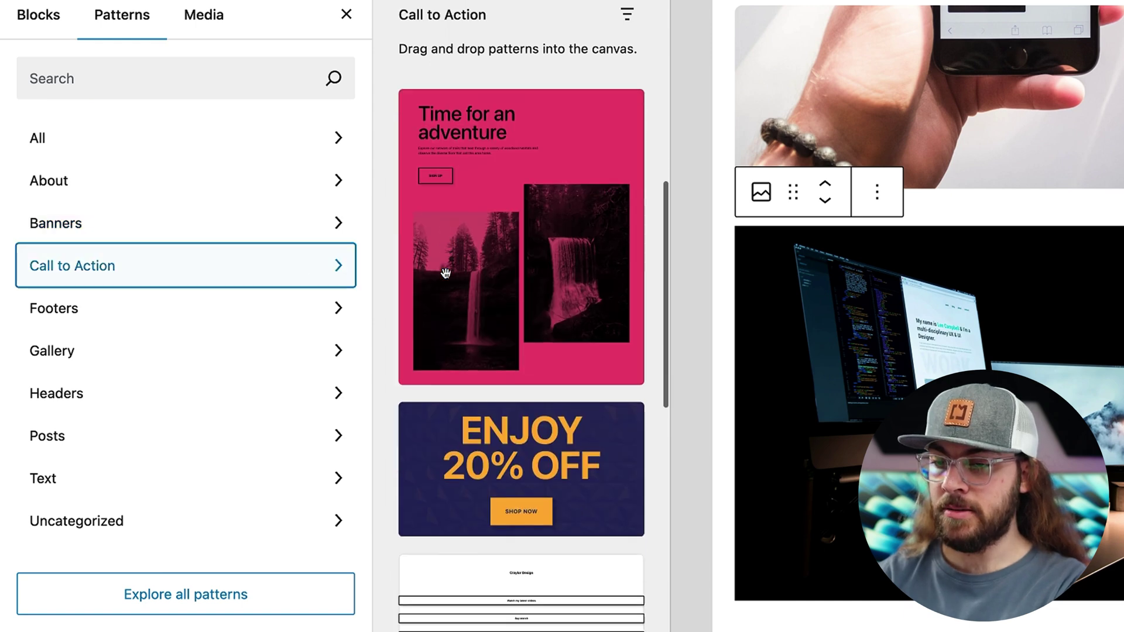
pyautogui.scroll(-5, 445, 272)
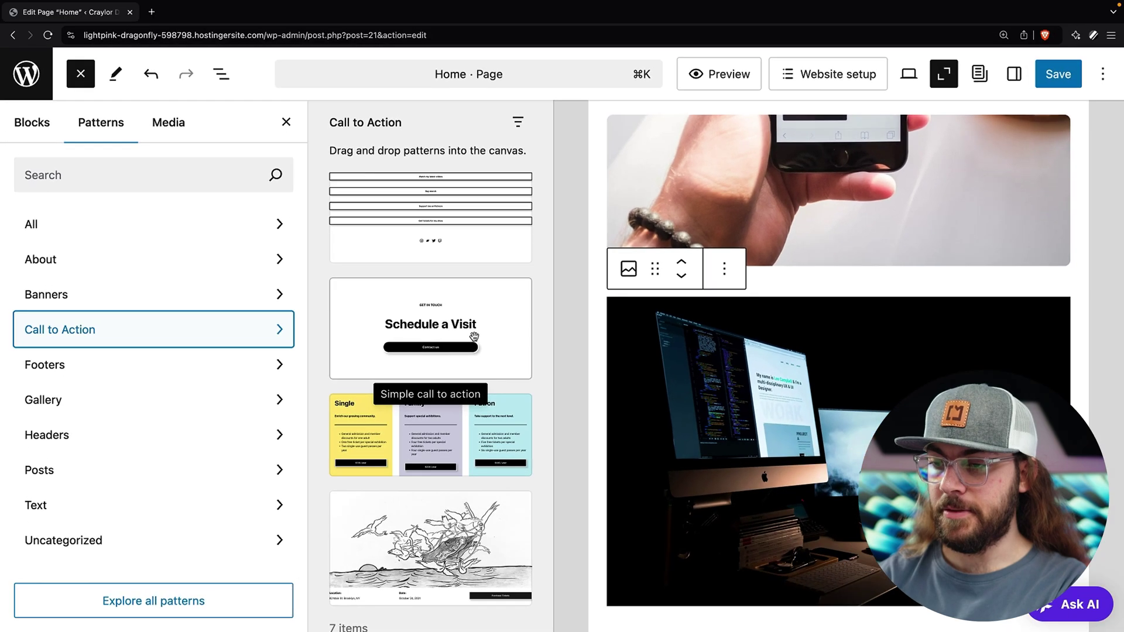
pyautogui.click(574, 273)
pyautogui.click(672, 267)
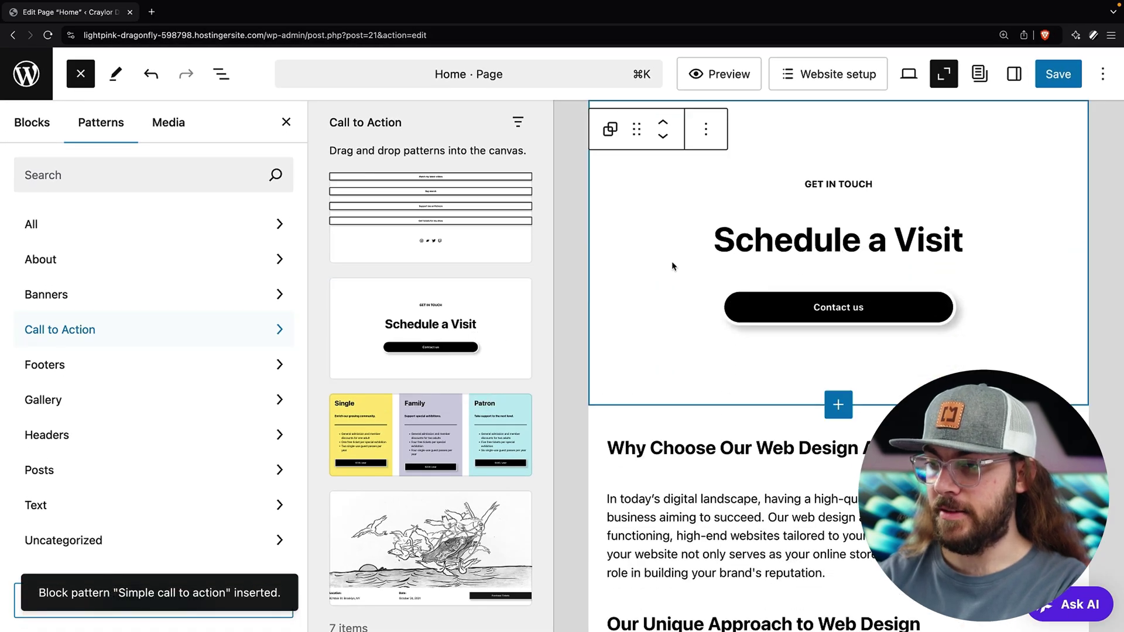
# Examine the blocks inside the "Simple call to action" group in the Document Overview, from the first spacer through the buttons.
pyautogui.click(222, 74)
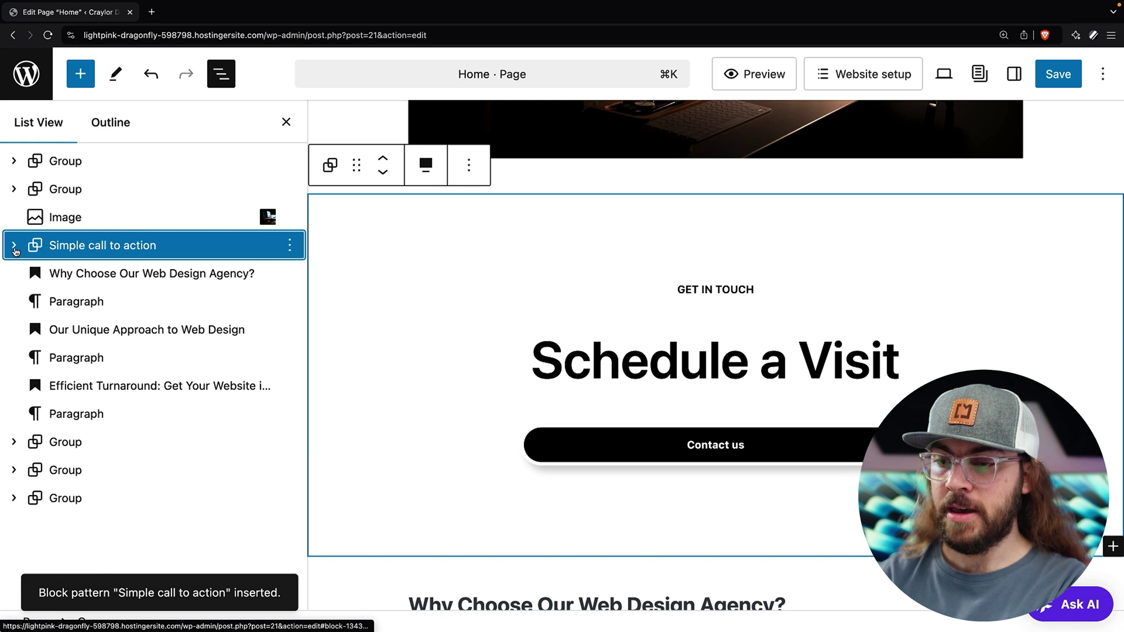
pyautogui.click(14, 246)
pyautogui.click(120, 274)
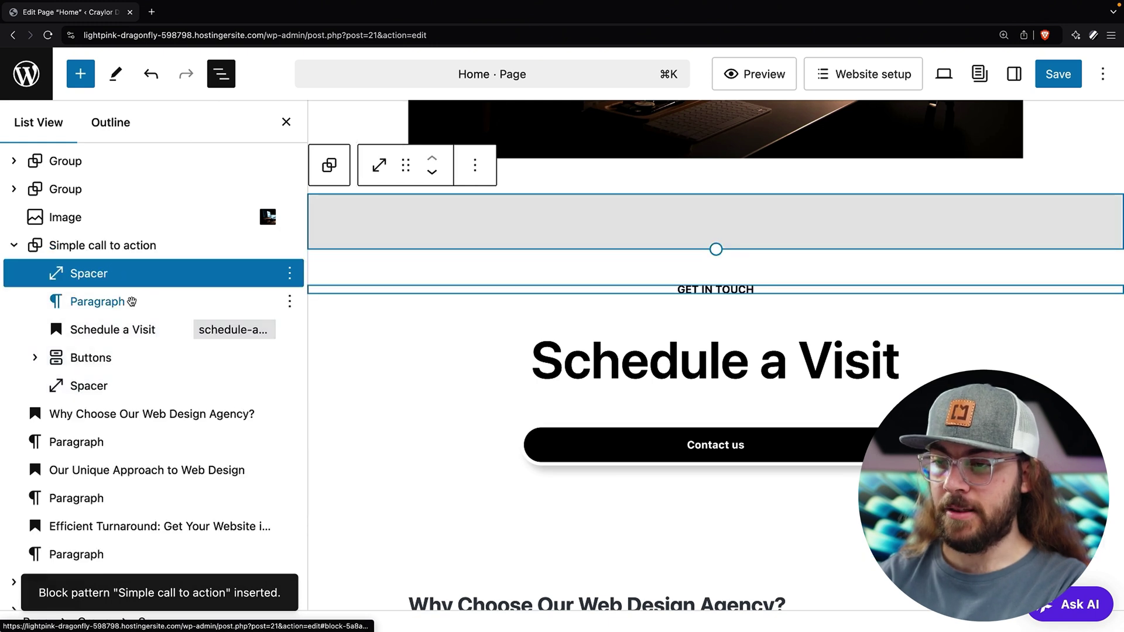
pyautogui.click(132, 302)
pyautogui.click(133, 329)
pyautogui.click(128, 358)
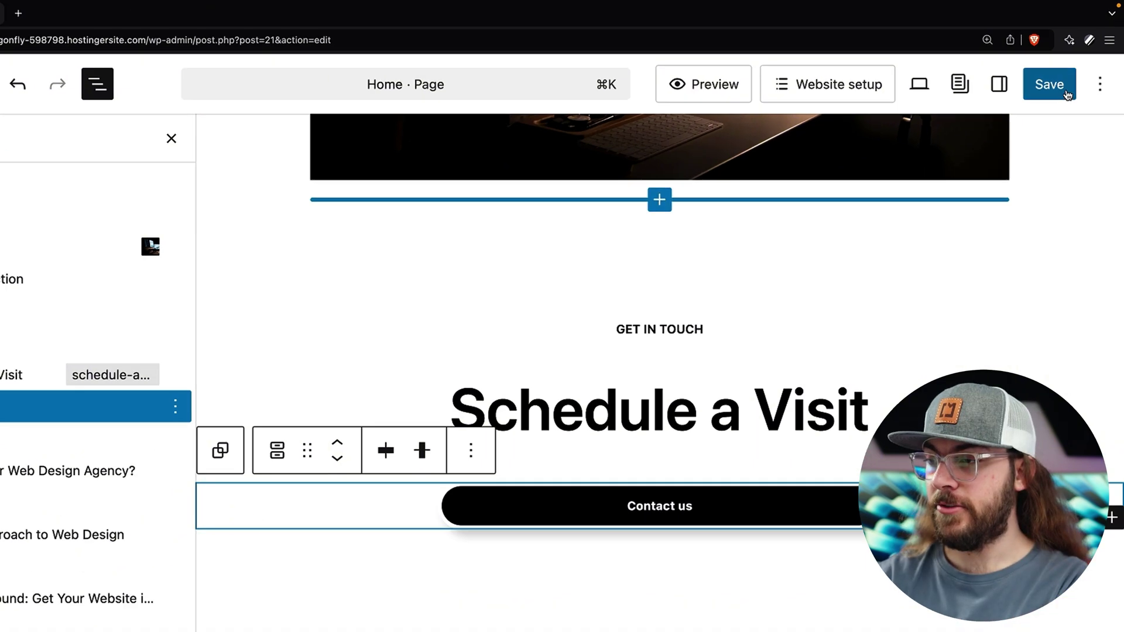
# Save the Home page and open the Kodee AI assistant chat.
pyautogui.click(1076, 79)
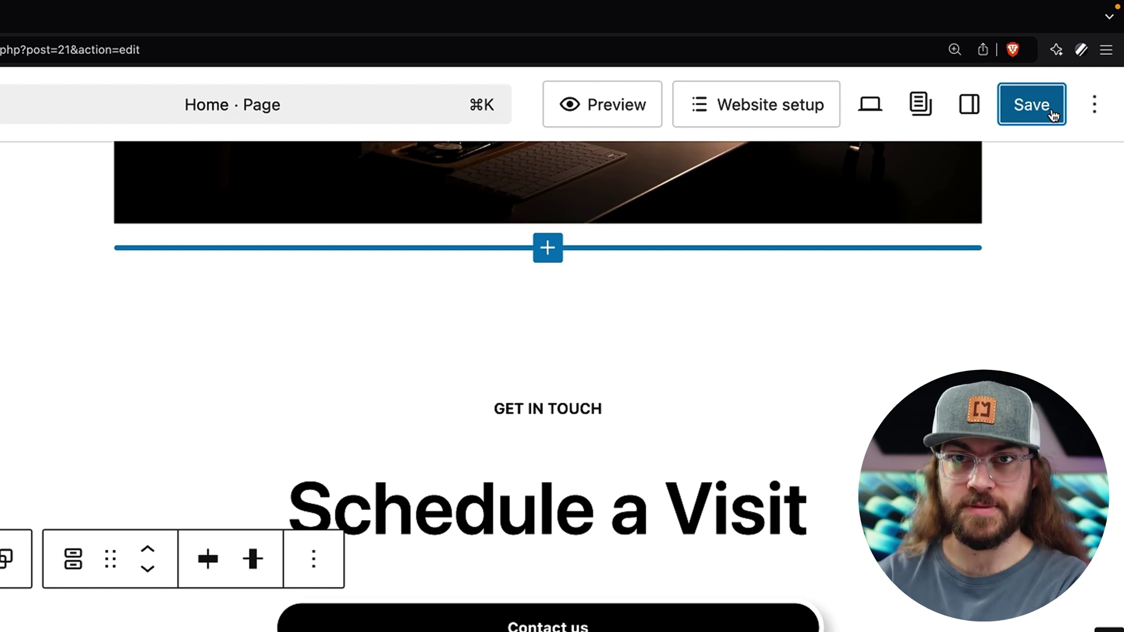
pyautogui.click(994, 469)
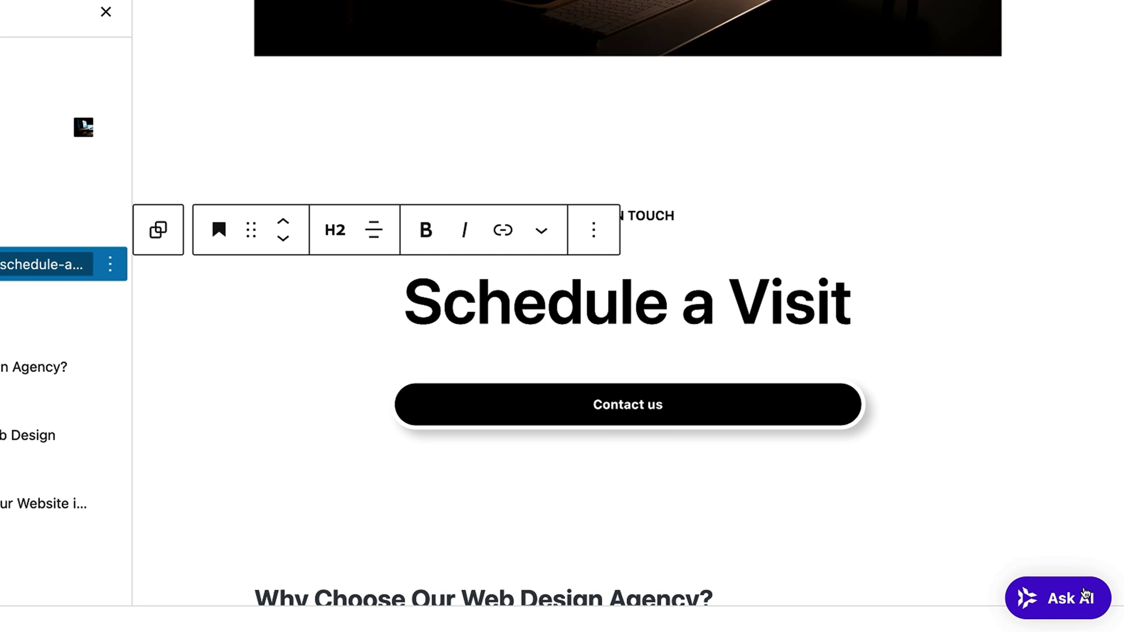
pyautogui.click(1086, 596)
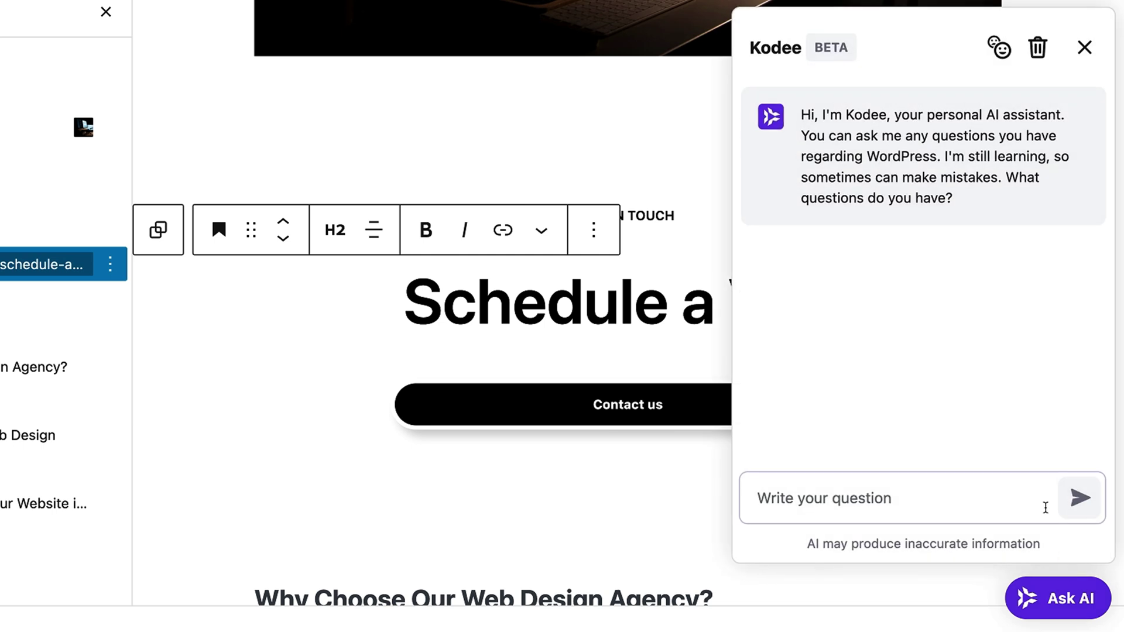